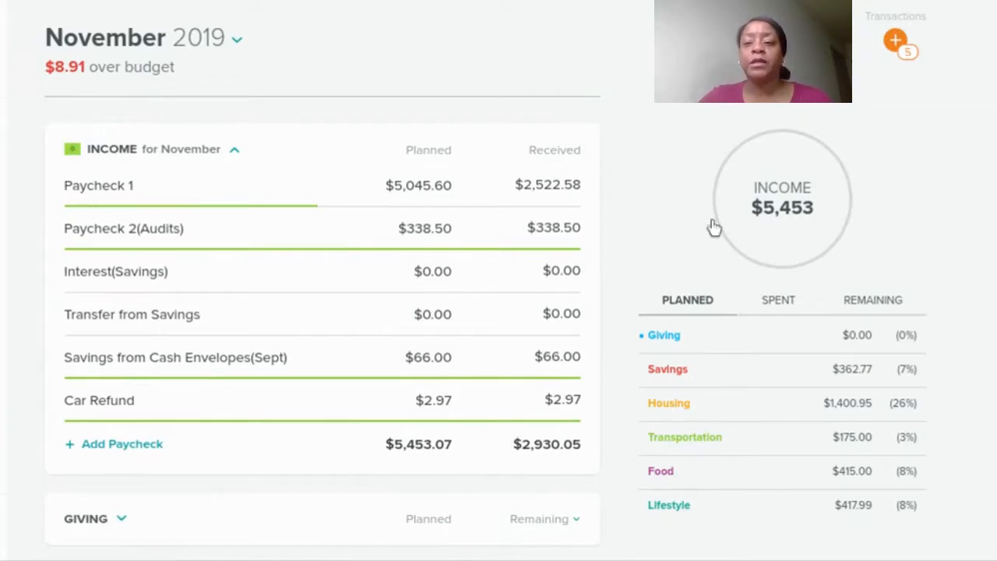
- Open the list of new transactions and review the November entries still waiting for a budget item
{"action": "left_click", "coordinate": [903, 45]}
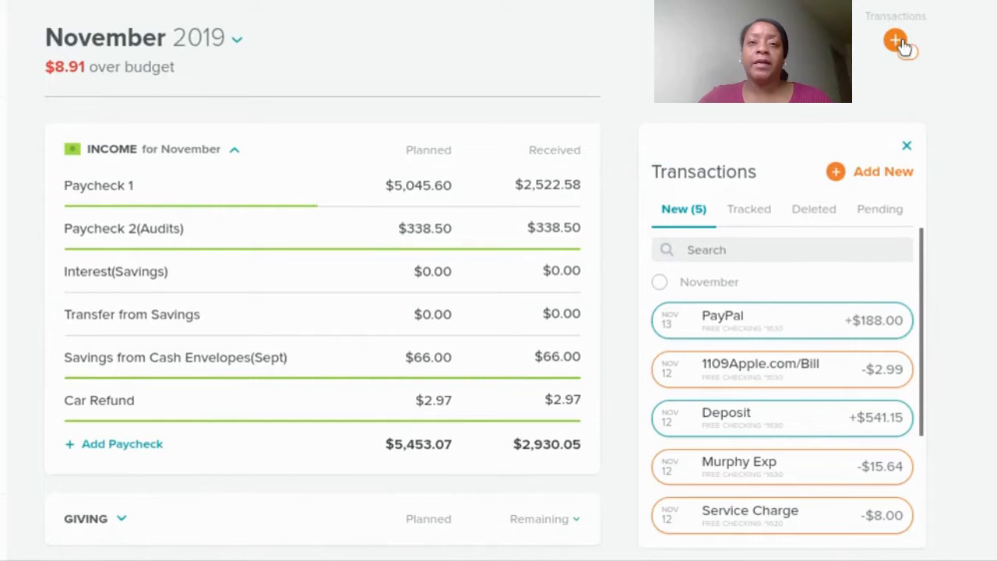
{"action": "mouse_move", "coordinate": [846, 327]}
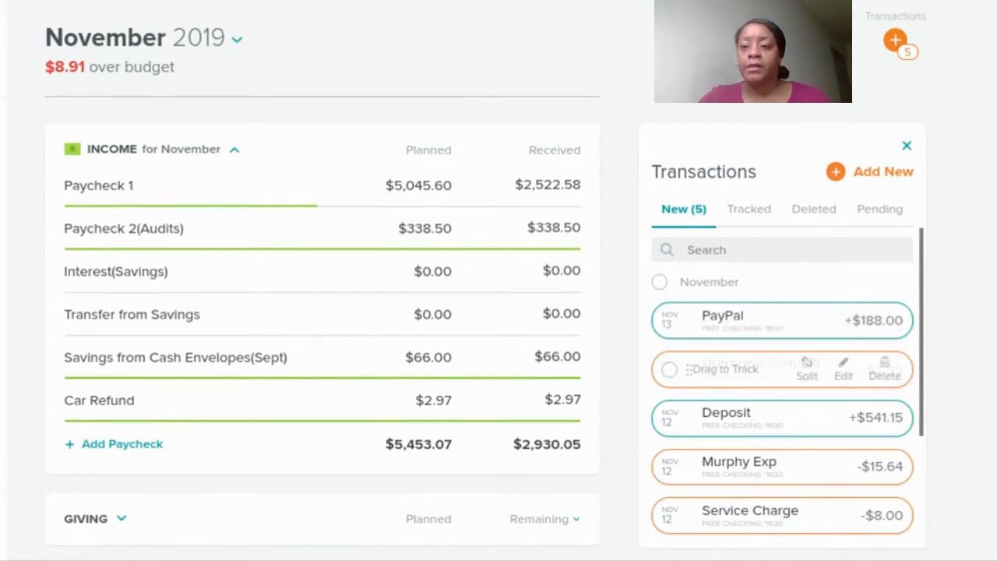
{"action": "scroll", "coordinate": [813, 413], "scroll_direction": "down", "scroll_amount": 2}
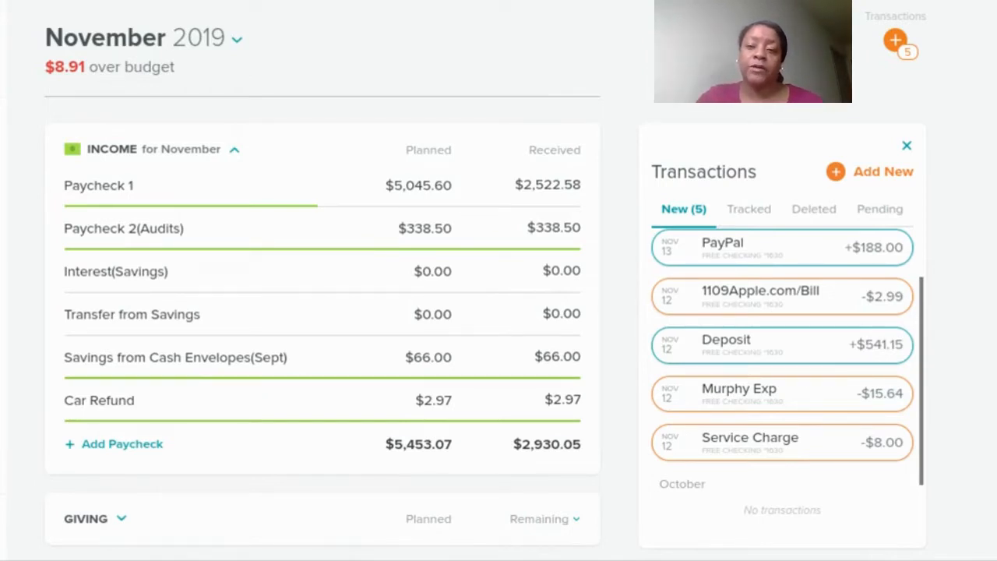
{"action": "mouse_move", "coordinate": [815, 399]}
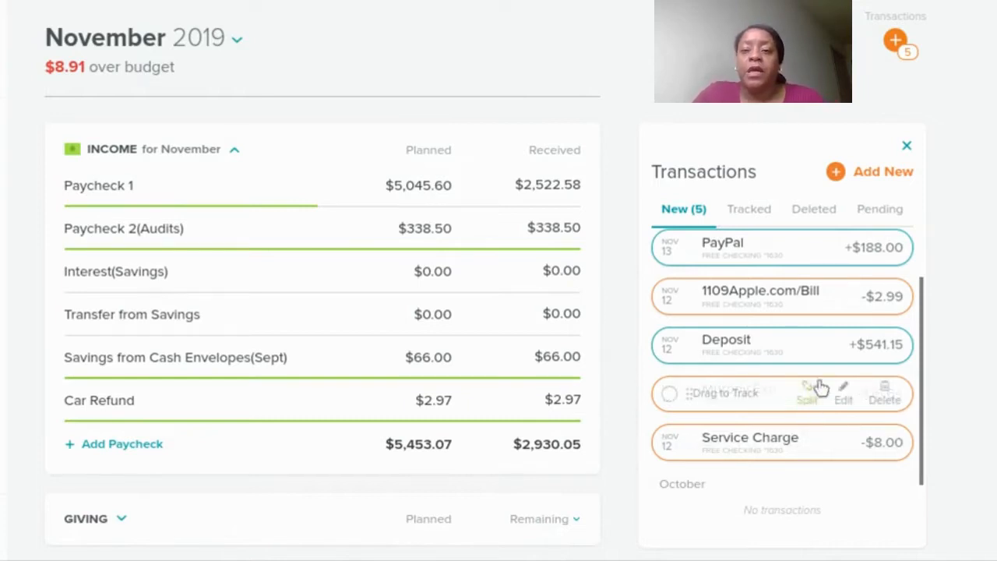
{"action": "mouse_move", "coordinate": [807, 349]}
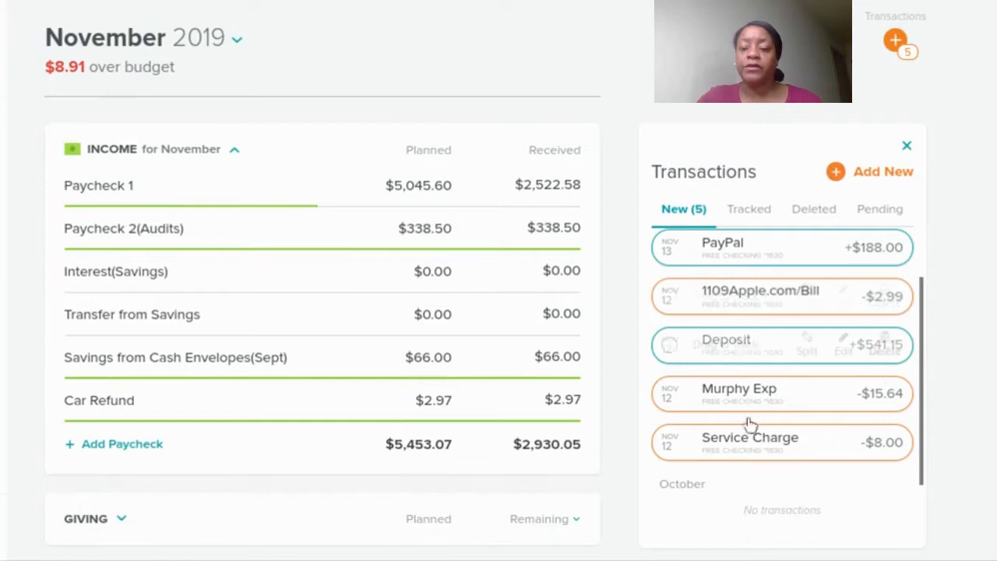
{"action": "mouse_move", "coordinate": [717, 305]}
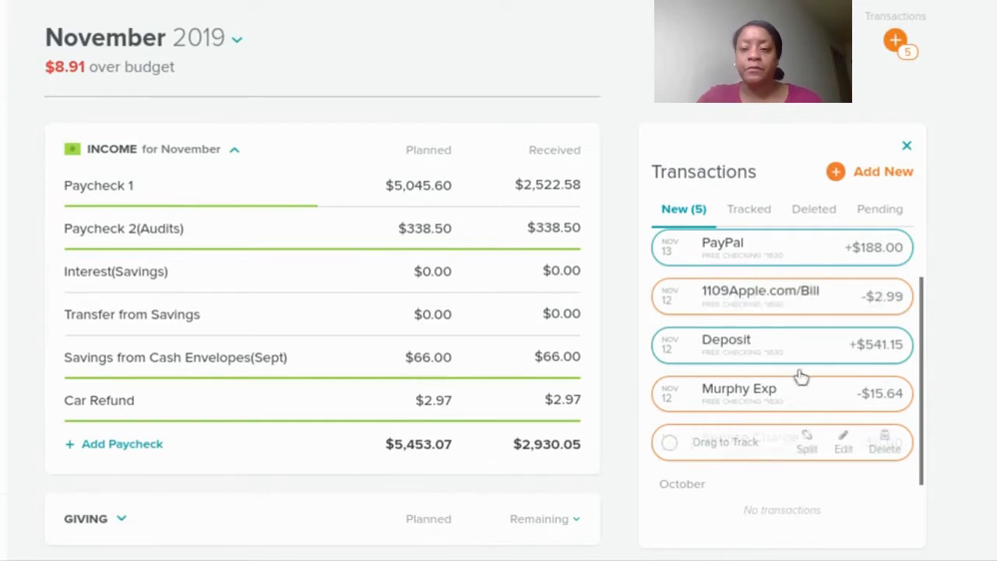
{"action": "mouse_move", "coordinate": [863, 348]}
- Track the Service Charge transaction of November 12 under Bank Fees in the Insurance & Tax group
{"action": "scroll", "coordinate": [463, 342], "scroll_direction": "down", "scroll_amount": 8}
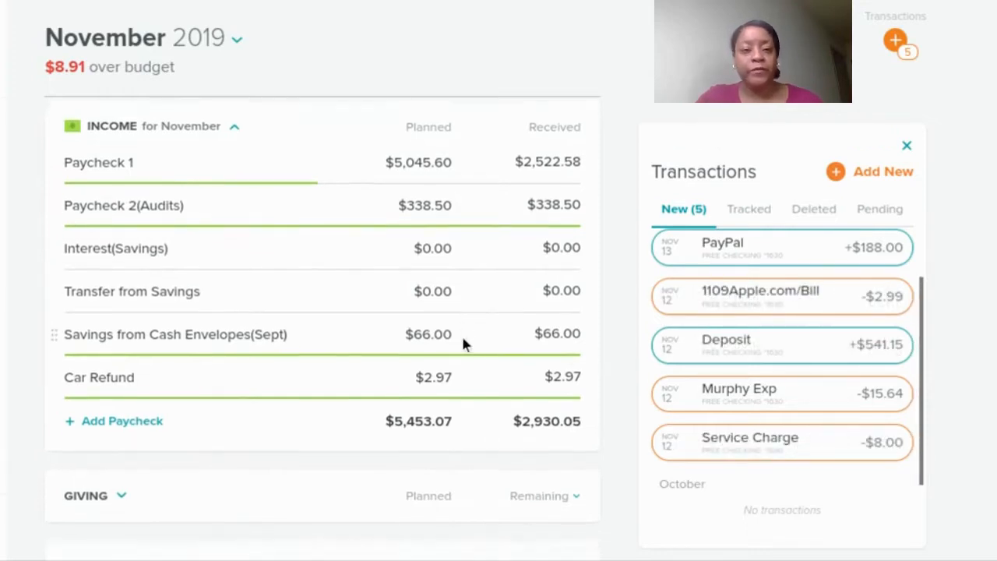
{"action": "scroll", "coordinate": [463, 343], "scroll_direction": "down", "scroll_amount": 8}
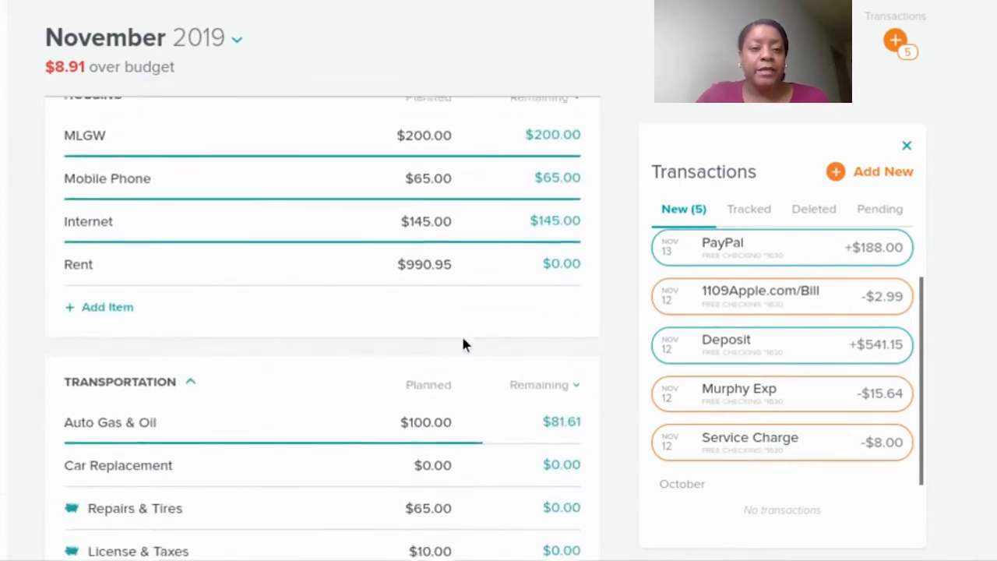
{"action": "scroll", "coordinate": [463, 345], "scroll_direction": "down", "scroll_amount": 10}
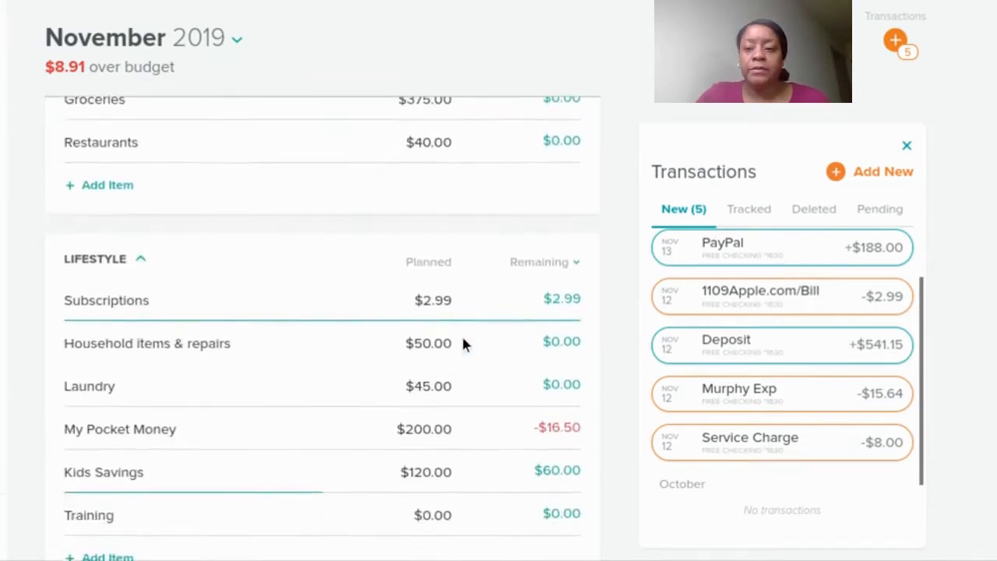
{"action": "scroll", "coordinate": [463, 343], "scroll_direction": "down", "scroll_amount": 3}
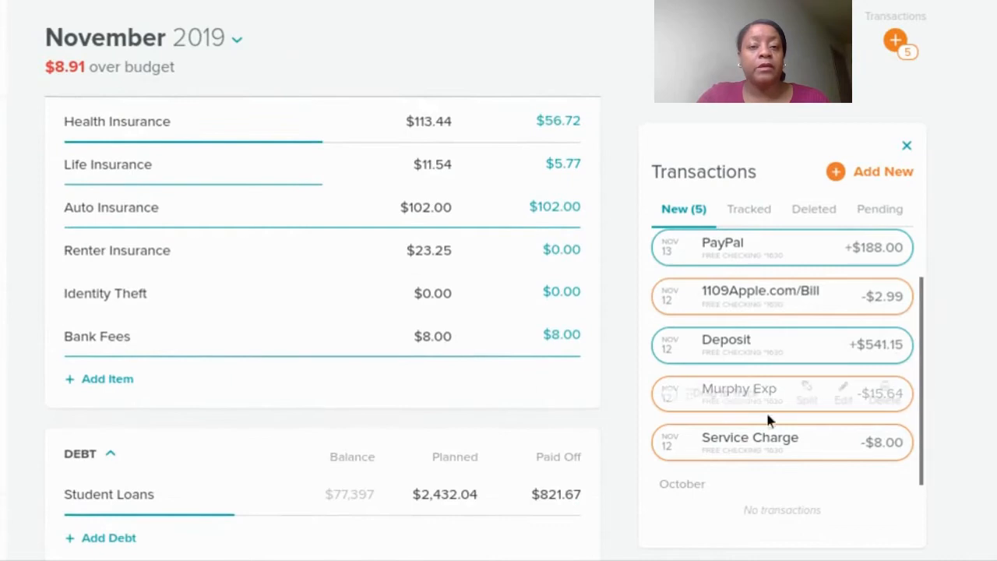
{"action": "mouse_move", "coordinate": [783, 465]}
{"action": "left_click_drag", "start_coordinate": [772, 459], "coordinate": [337, 340]}
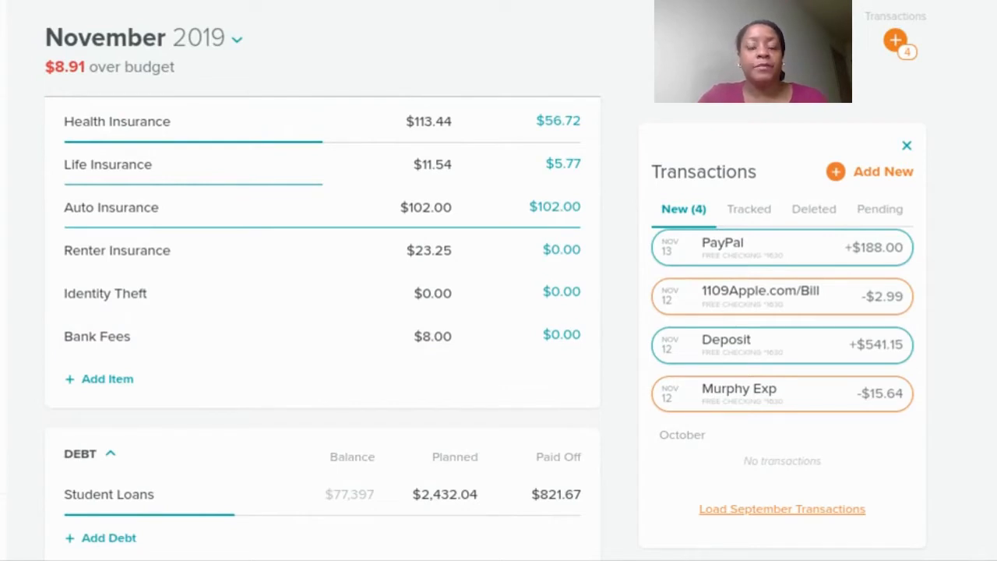
- Track the Murphy Exp transaction under Auto Gas & Oil in the Transportation group
{"action": "scroll", "coordinate": [475, 369], "scroll_direction": "up", "scroll_amount": 3}
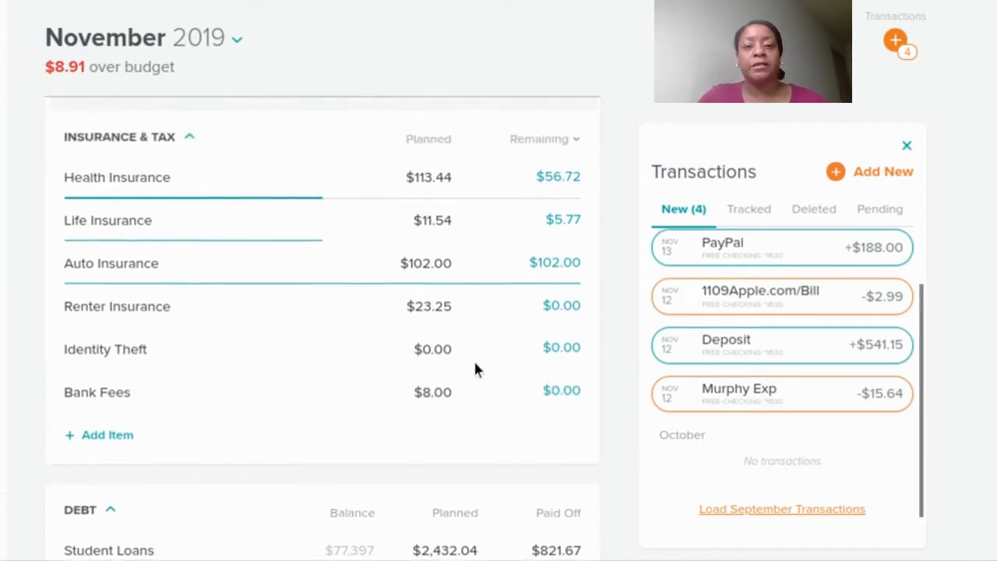
{"action": "scroll", "coordinate": [476, 366], "scroll_direction": "up", "scroll_amount": 9}
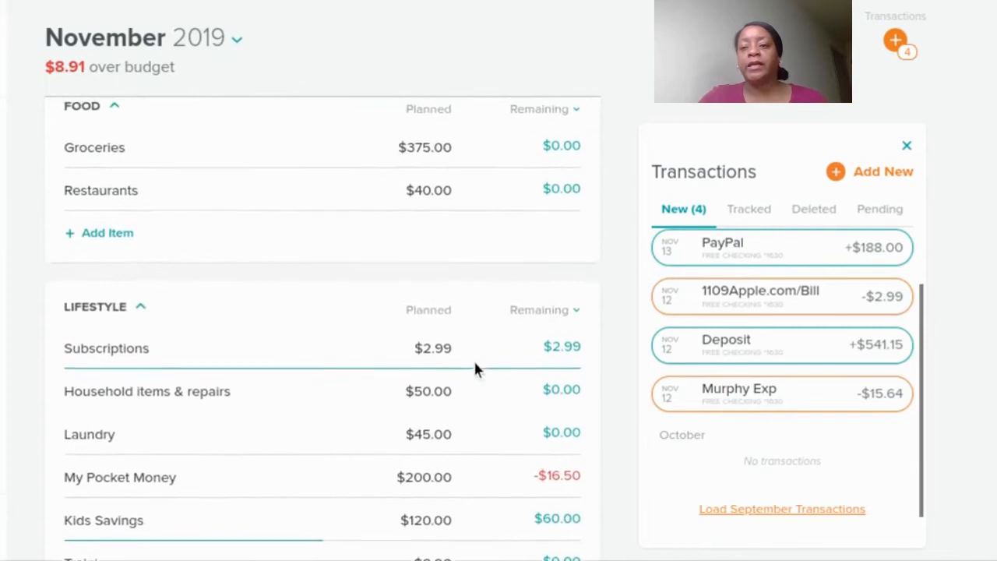
{"action": "scroll", "coordinate": [476, 367], "scroll_direction": "up", "scroll_amount": 6}
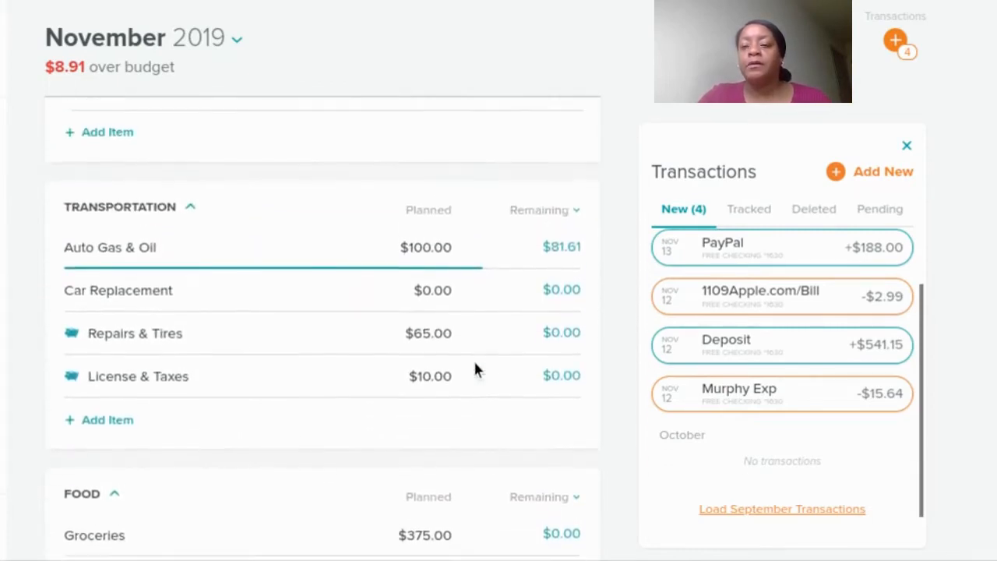
{"action": "mouse_move", "coordinate": [768, 412]}
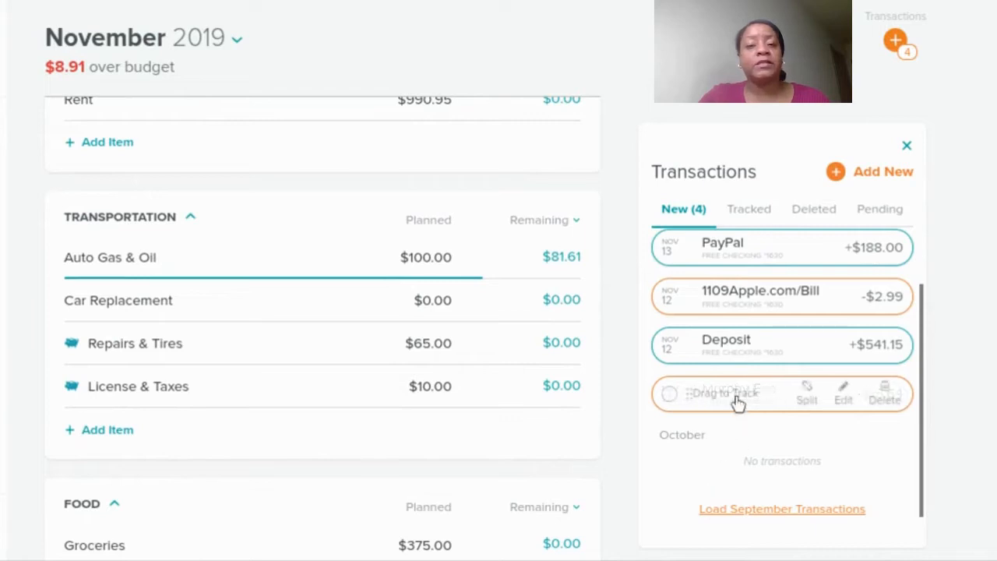
{"action": "left_click_drag", "start_coordinate": [727, 390], "coordinate": [301, 261]}
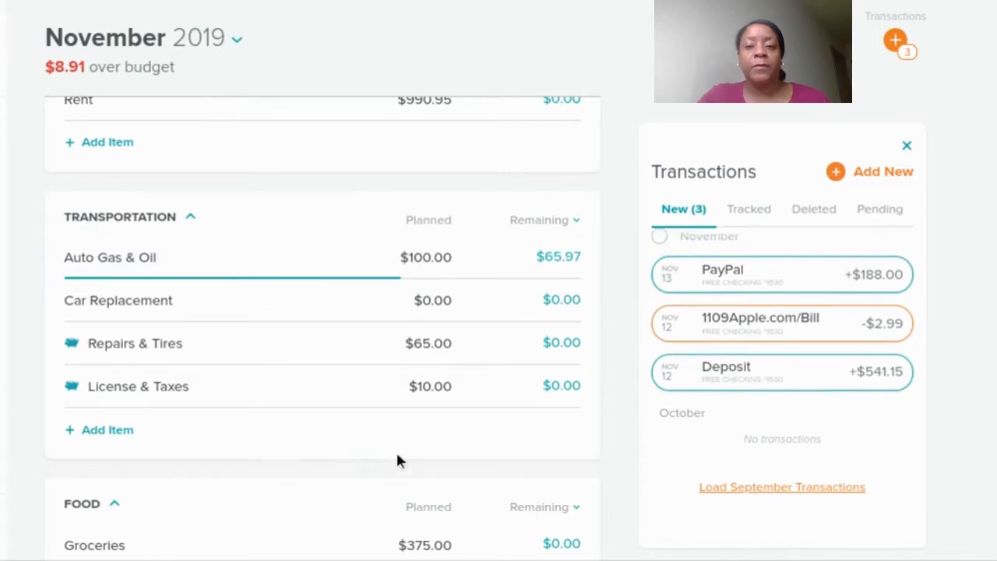
- Track the 1109Apple.com/Bill transaction under Subscriptions in the Lifestyle group
{"action": "scroll", "coordinate": [338, 377], "scroll_direction": "down", "scroll_amount": 2}
{"action": "scroll", "coordinate": [338, 377], "scroll_direction": "down", "scroll_amount": 6}
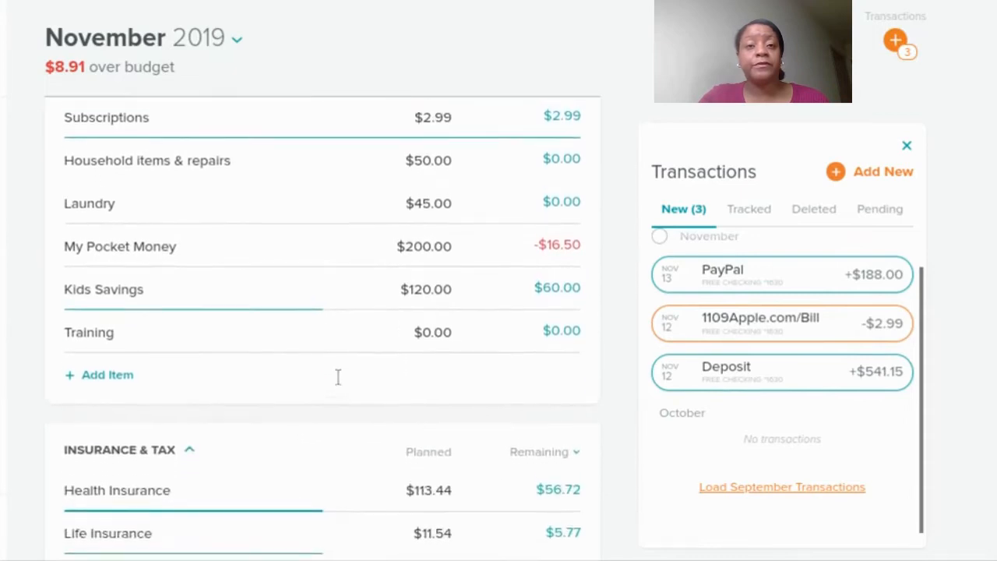
{"action": "scroll", "coordinate": [338, 377], "scroll_direction": "up", "scroll_amount": 1}
{"action": "left_click_drag", "start_coordinate": [707, 319], "coordinate": [278, 139]}
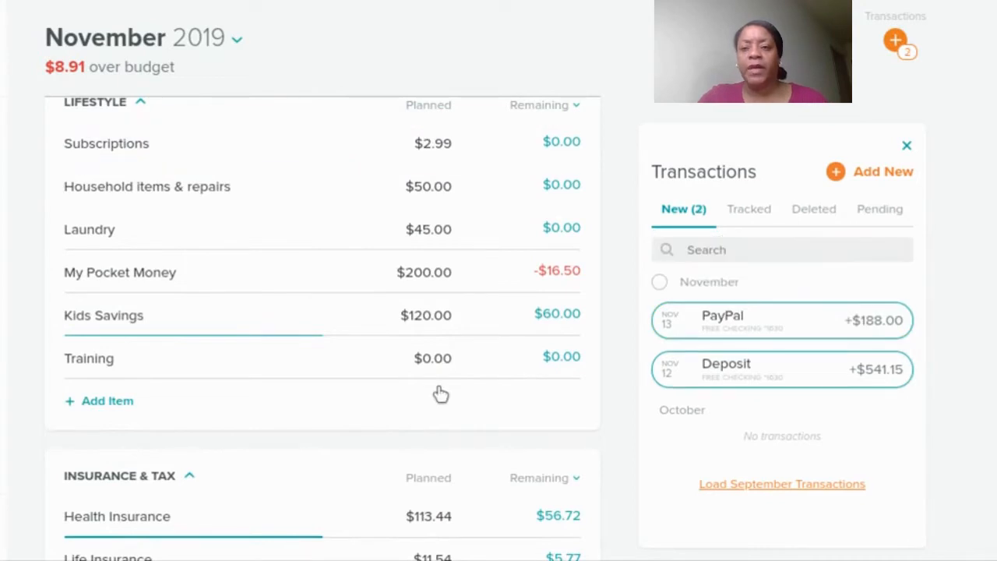
- Track the PayPal deposit of November 13 under Paycheck 2(Audits) in the Income group
{"action": "scroll", "coordinate": [406, 354], "scroll_direction": "up", "scroll_amount": 7}
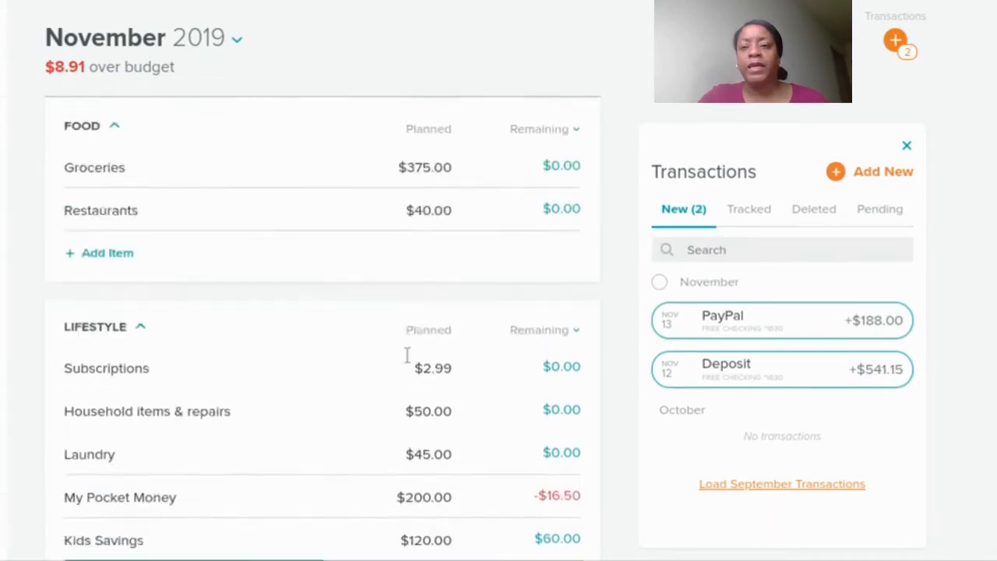
{"action": "scroll", "coordinate": [409, 356], "scroll_direction": "up", "scroll_amount": 1}
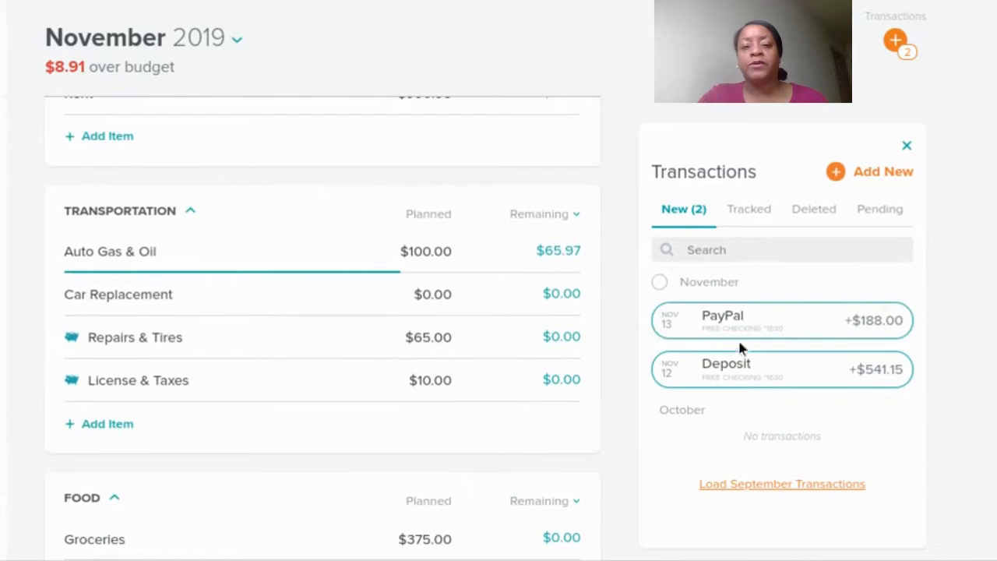
{"action": "scroll", "coordinate": [385, 344], "scroll_direction": "up", "scroll_amount": 3}
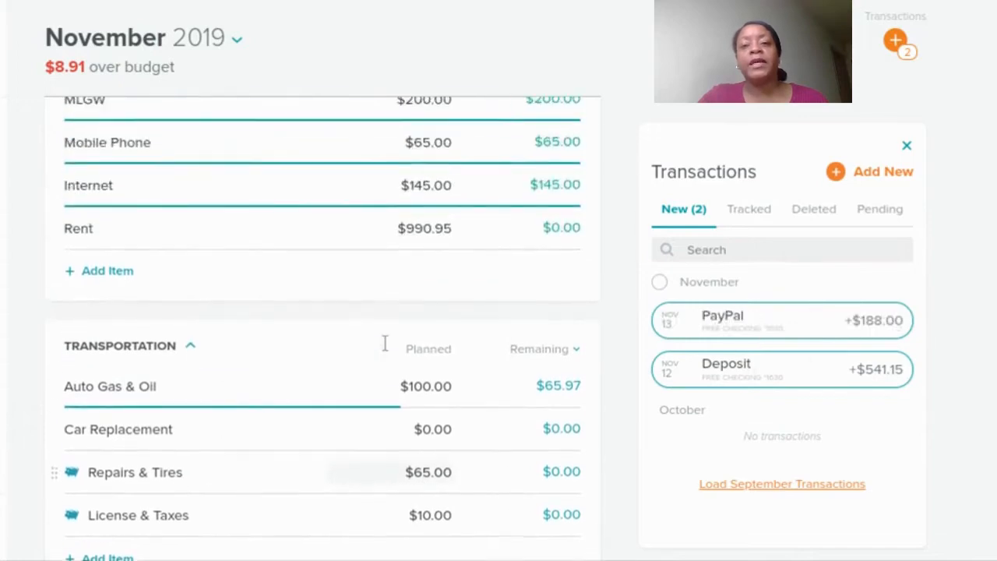
{"action": "scroll", "coordinate": [385, 343], "scroll_direction": "up", "scroll_amount": 4}
{"action": "scroll", "coordinate": [385, 344], "scroll_direction": "up", "scroll_amount": 18}
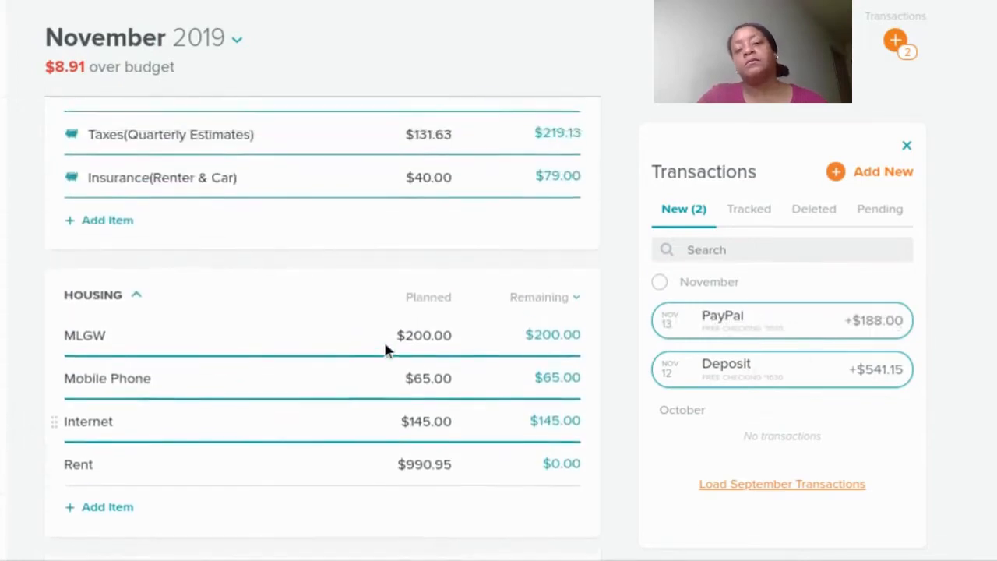
{"action": "scroll", "coordinate": [385, 349], "scroll_direction": "up", "scroll_amount": 5}
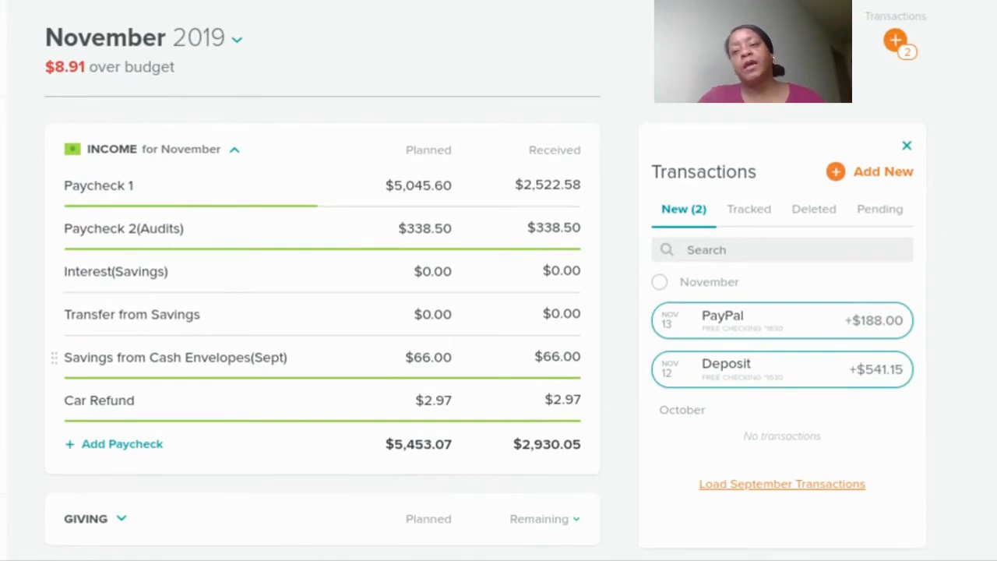
{"action": "mouse_move", "coordinate": [705, 335]}
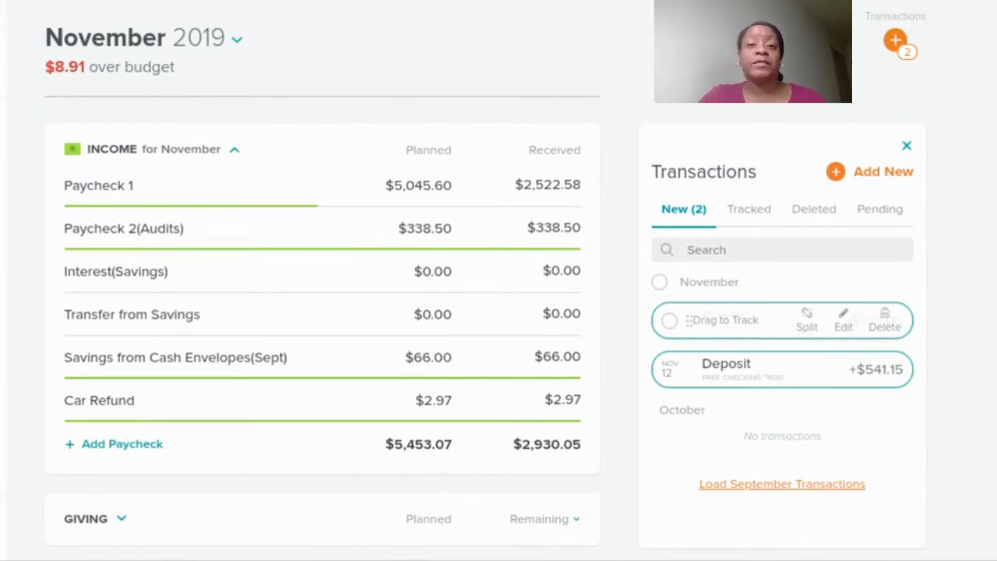
{"action": "left_click_drag", "start_coordinate": [750, 332], "coordinate": [351, 234]}
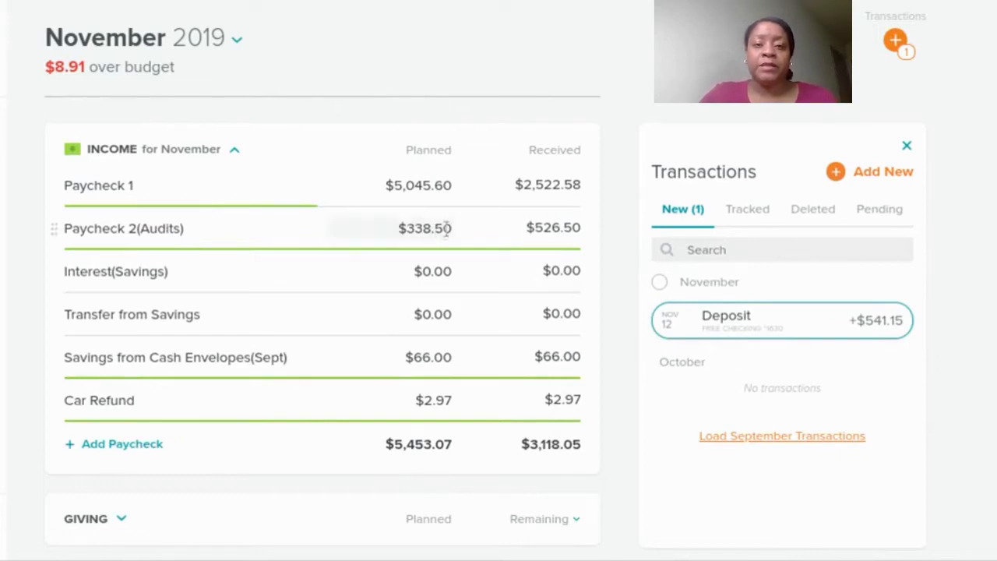
- Set the planned amount of Paycheck 2(Audits) to $526.50
{"action": "left_click", "coordinate": [394, 228]}
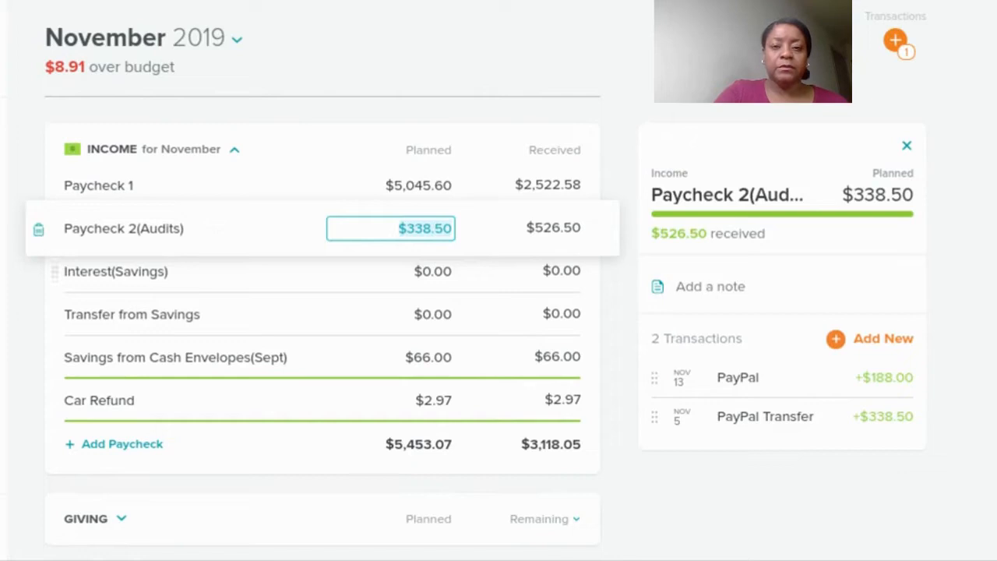
{"action": "type", "text": "526"}
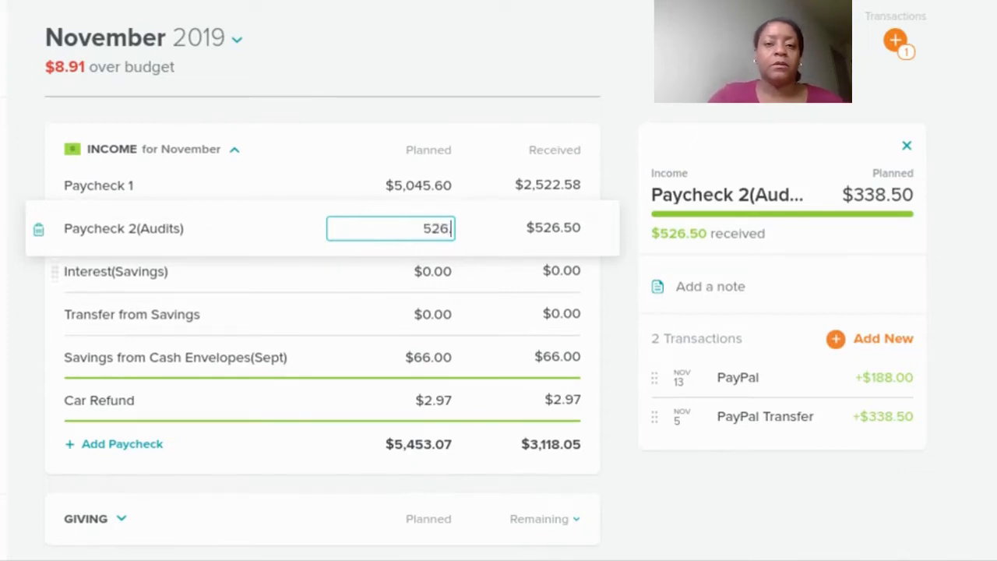
{"action": "type", "text": ".50"}
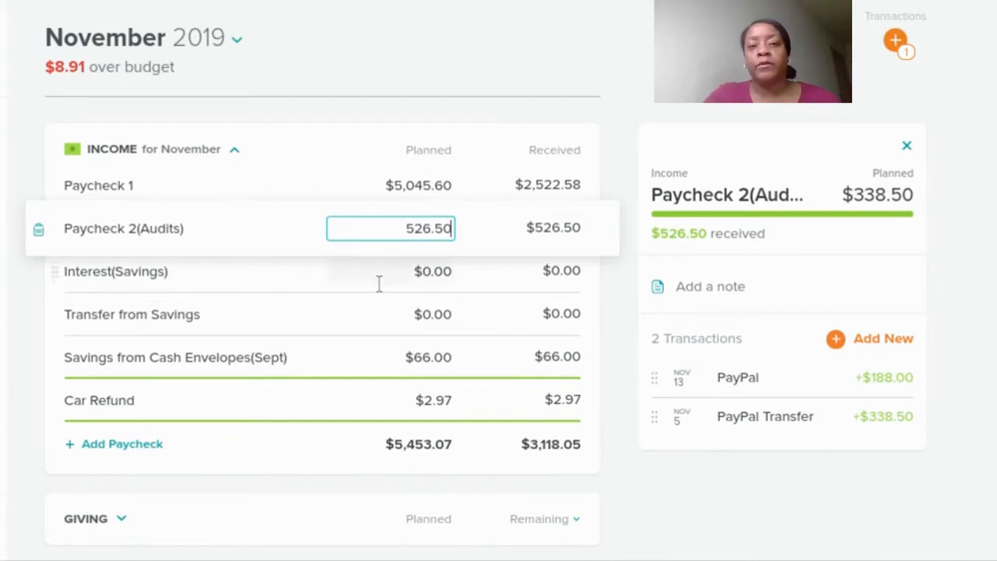
{"action": "key", "text": "Tab"}
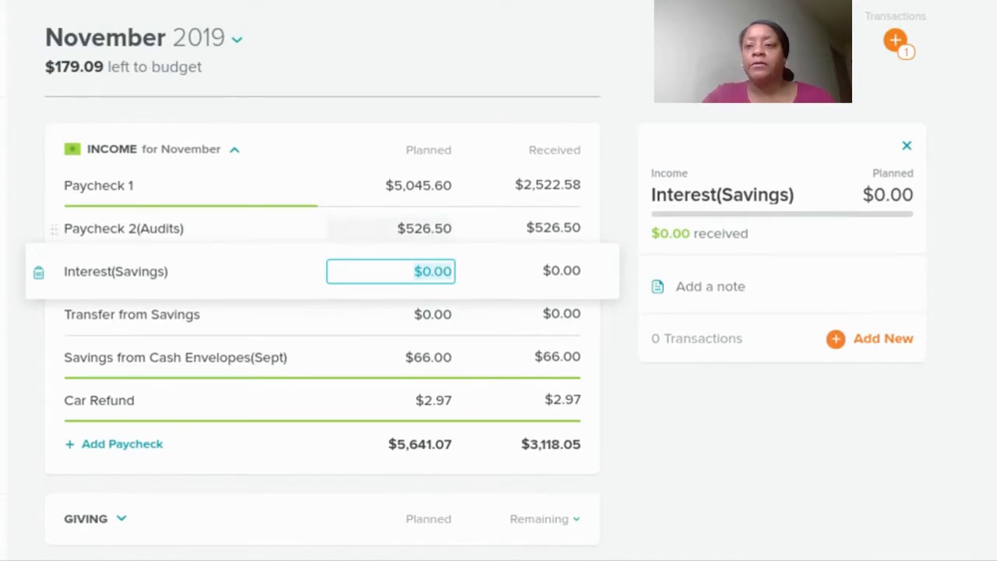
- Open the new November 12 deposit of $541.15 for editing and split it between Car Refund and My Pocket Money
{"action": "left_click", "coordinate": [906, 45]}
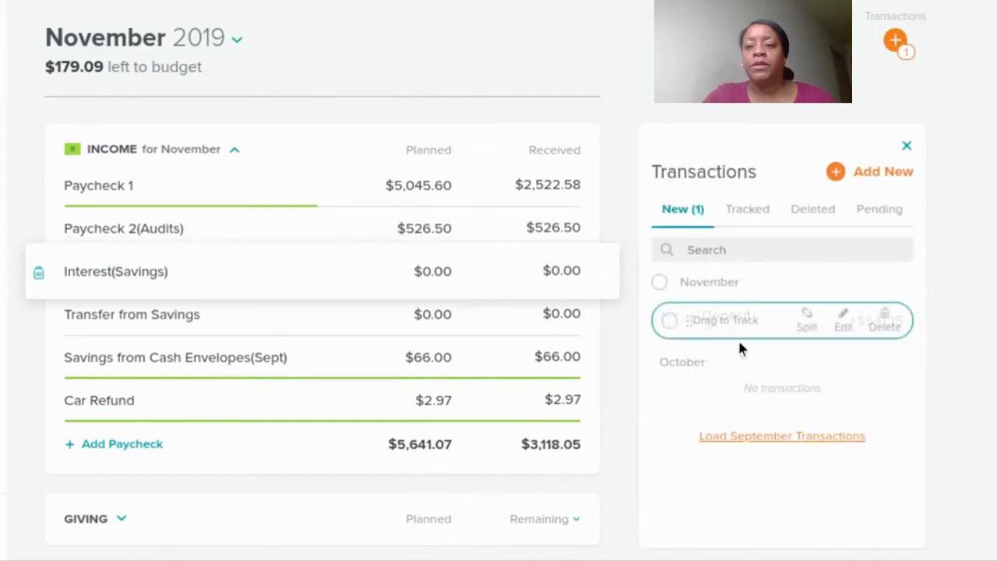
{"action": "mouse_move", "coordinate": [903, 343]}
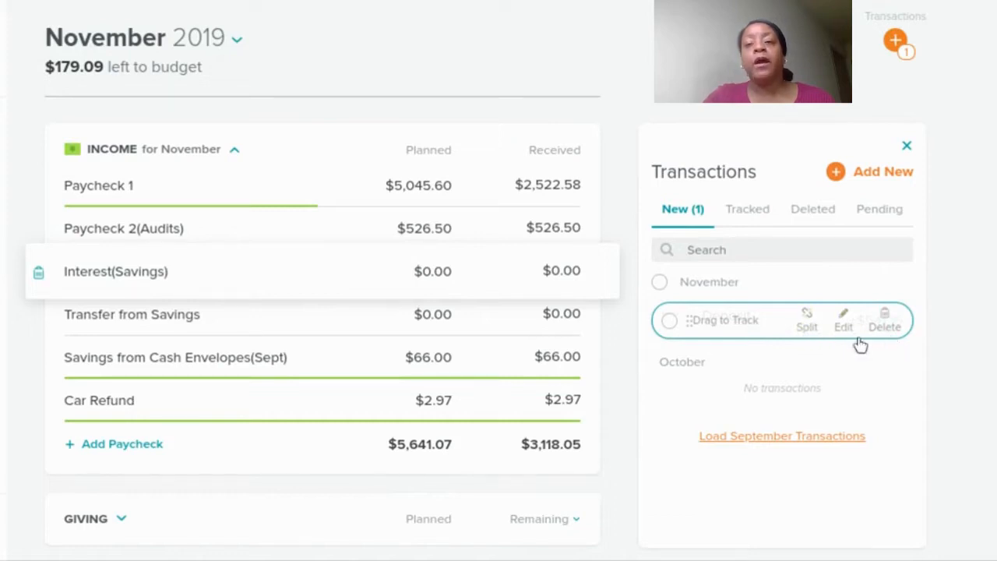
{"action": "left_click", "coordinate": [809, 327]}
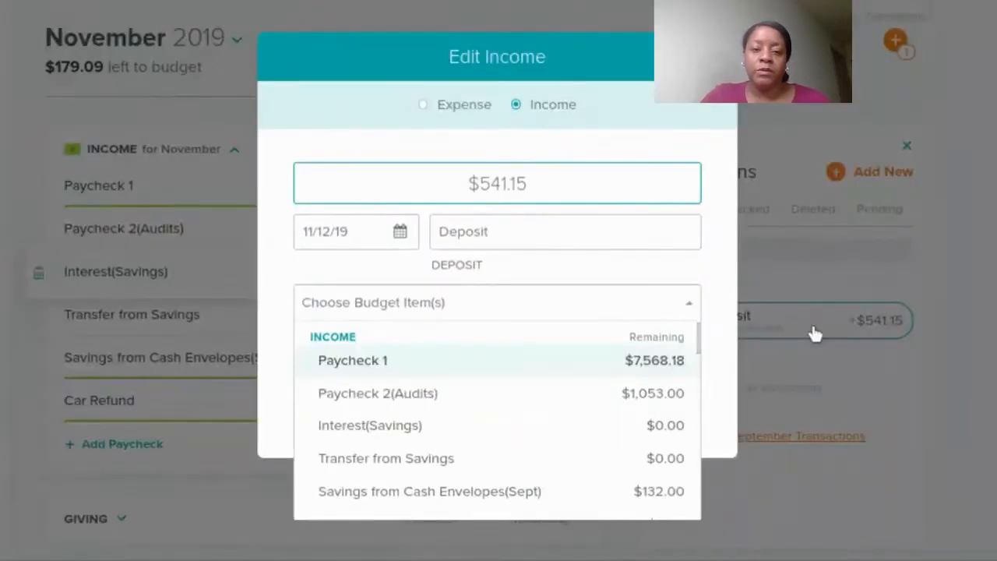
{"action": "scroll", "coordinate": [480, 388], "scroll_direction": "down", "scroll_amount": 3}
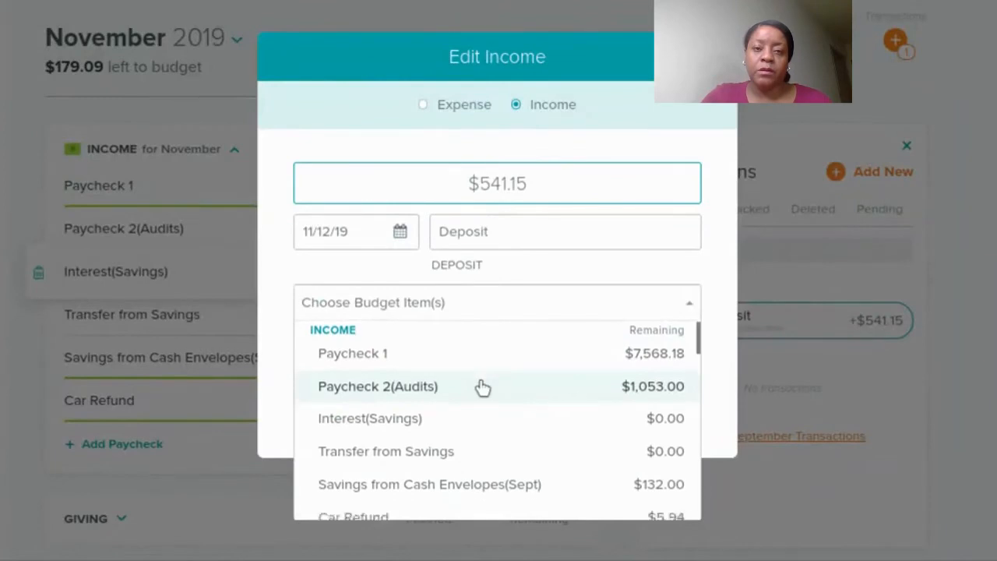
{"action": "left_click", "coordinate": [360, 421]}
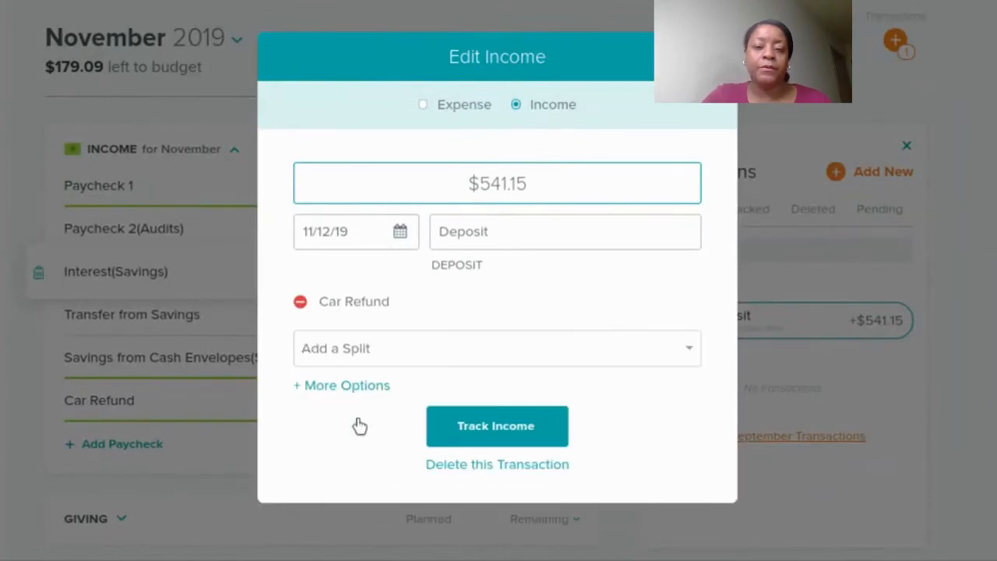
{"action": "left_click", "coordinate": [695, 349]}
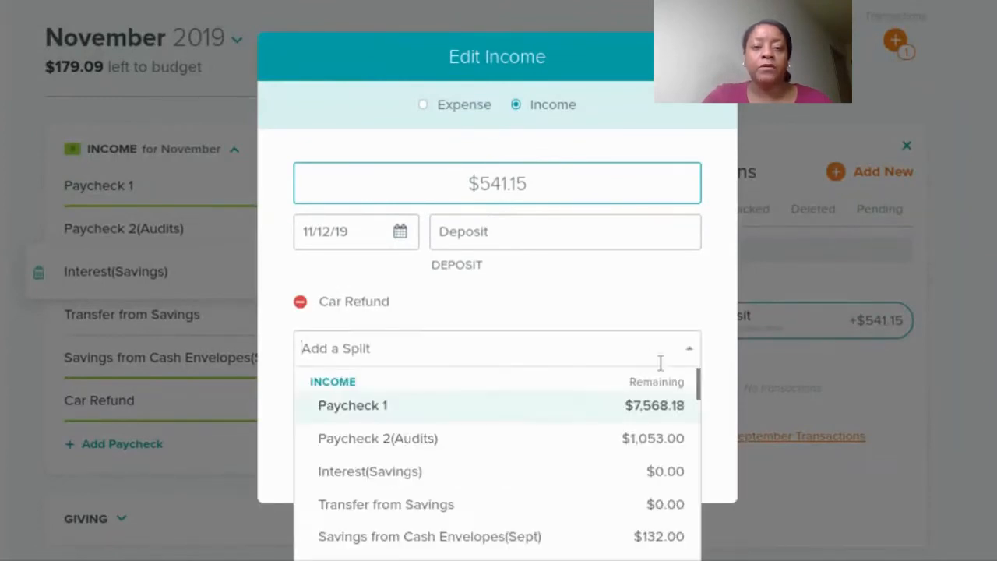
{"action": "scroll", "coordinate": [567, 459], "scroll_direction": "down", "scroll_amount": 10}
{"action": "scroll", "coordinate": [568, 459], "scroll_direction": "down", "scroll_amount": 12}
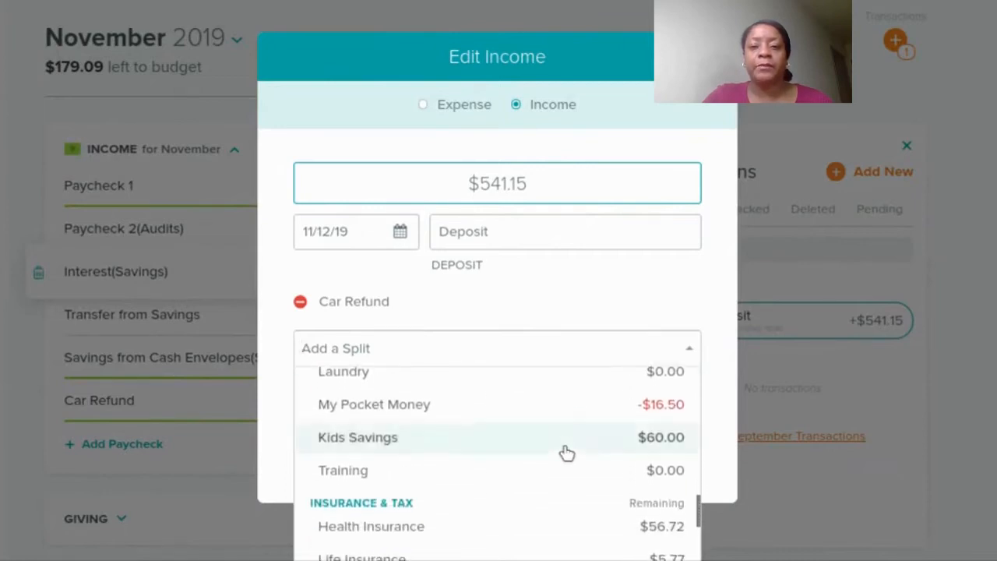
{"action": "left_click", "coordinate": [431, 414]}
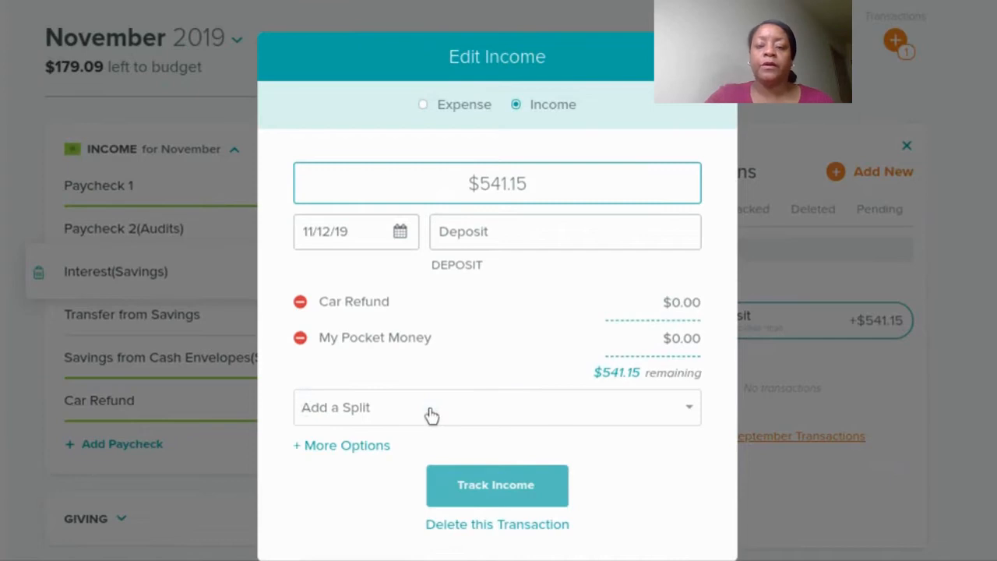
- Allocate $521.15 of the deposit to Car Refund and $20.00 to My Pocket Money, and track the income
{"action": "left_click", "coordinate": [693, 308]}
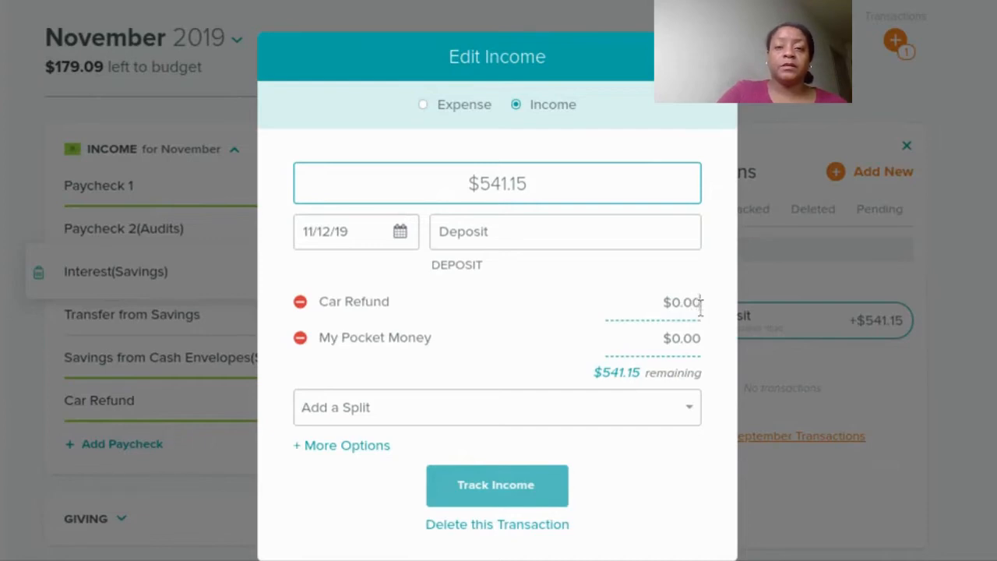
{"action": "key", "text": "BackSpace"}
{"action": "key", "text": "BackSpace"}
{"action": "key", "text": "BackSpace"}
{"action": "key", "text": "BackSpace"}
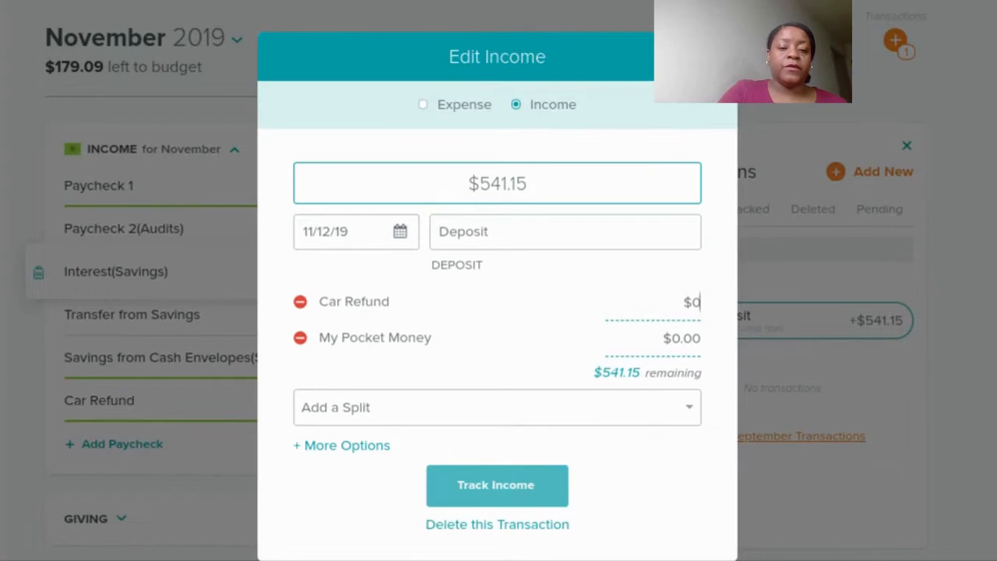
{"action": "type", "text": "521.15"}
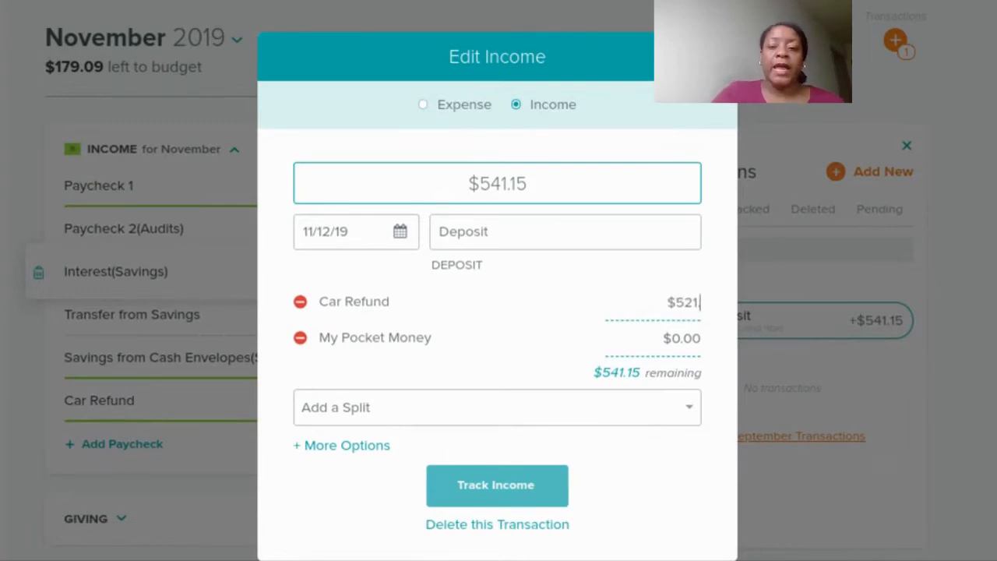
{"action": "key", "text": "Tab"}
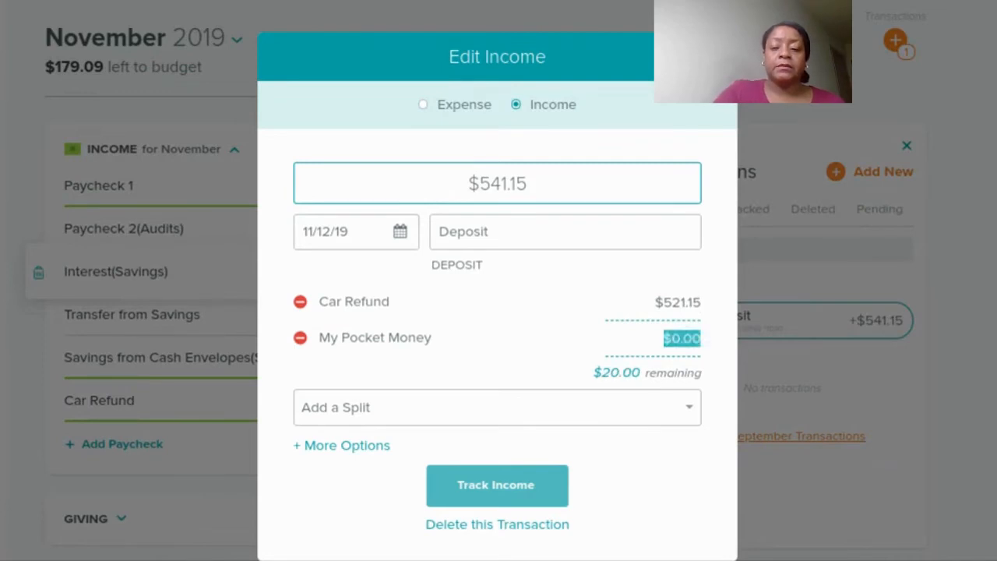
{"action": "type", "text": "2"}
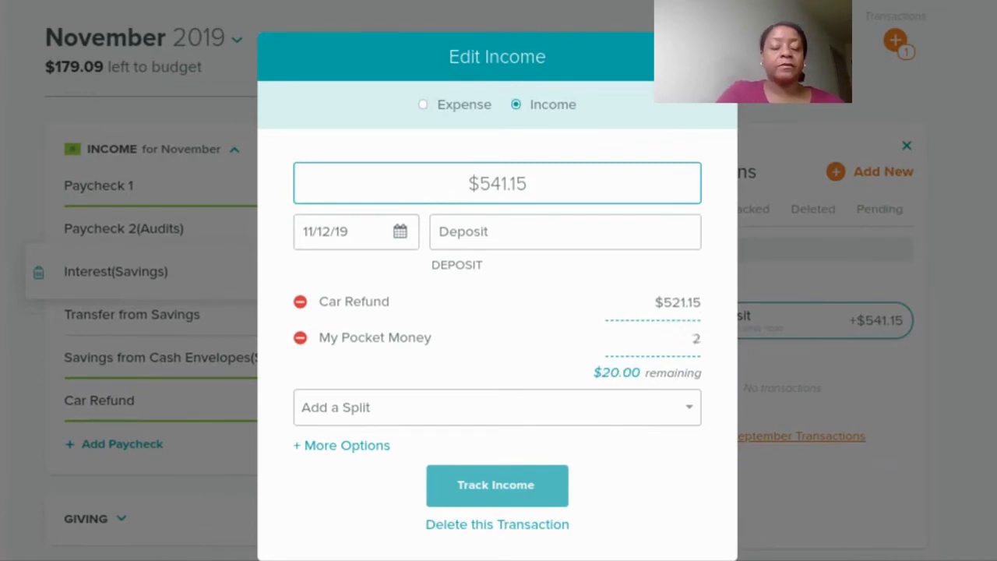
{"action": "type", "text": "0.00"}
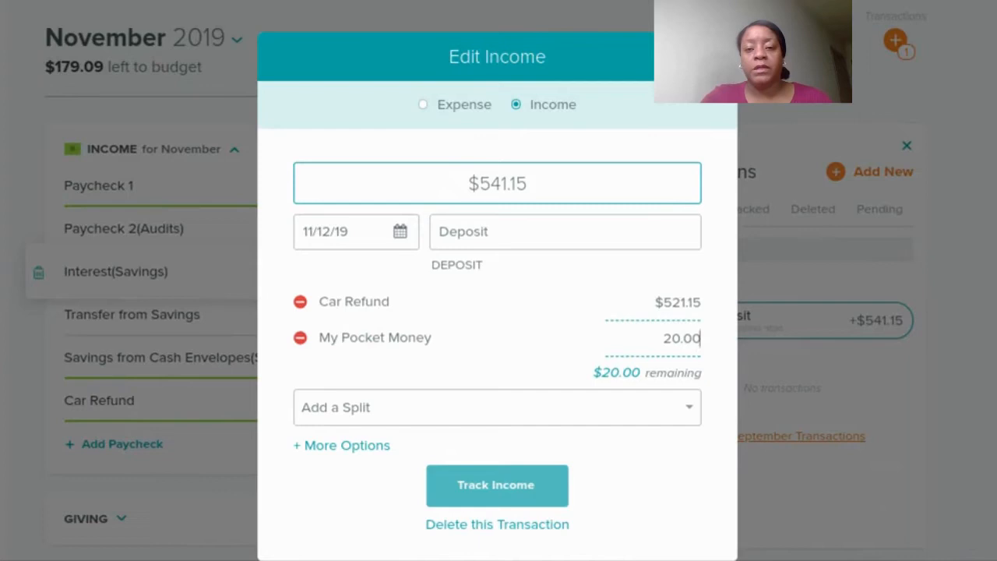
{"action": "key", "text": "Tab"}
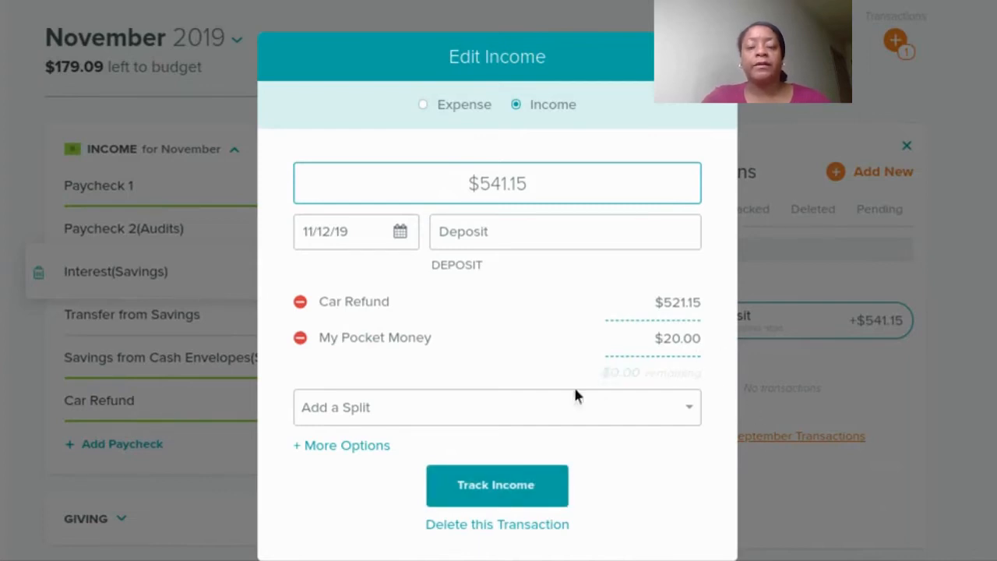
{"action": "left_click", "coordinate": [521, 487]}
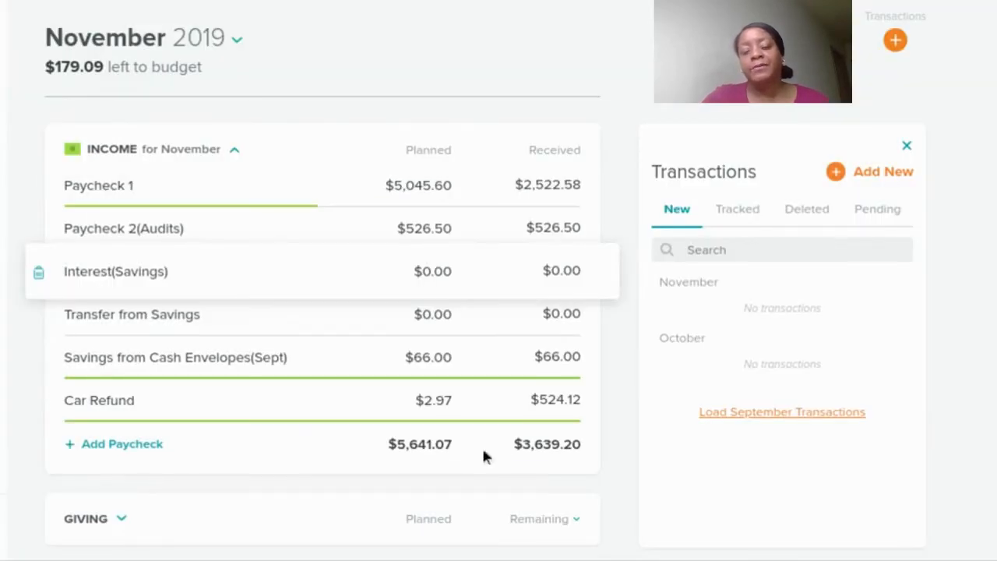
- Set the planned amount of Car Refund in the Income group to $524.12
{"action": "left_click", "coordinate": [434, 405]}
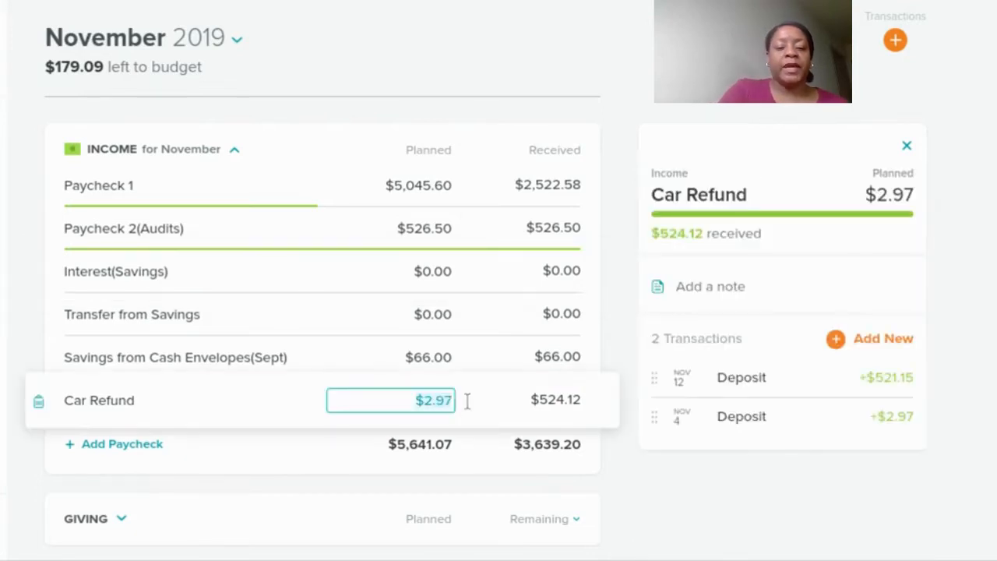
{"action": "type", "text": "524"}
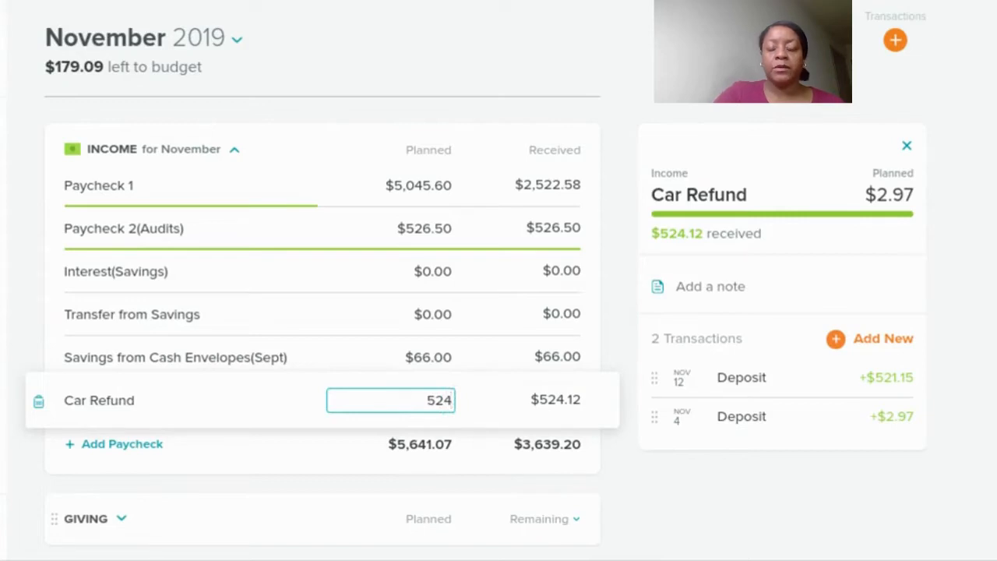
{"action": "type", "text": ".12"}
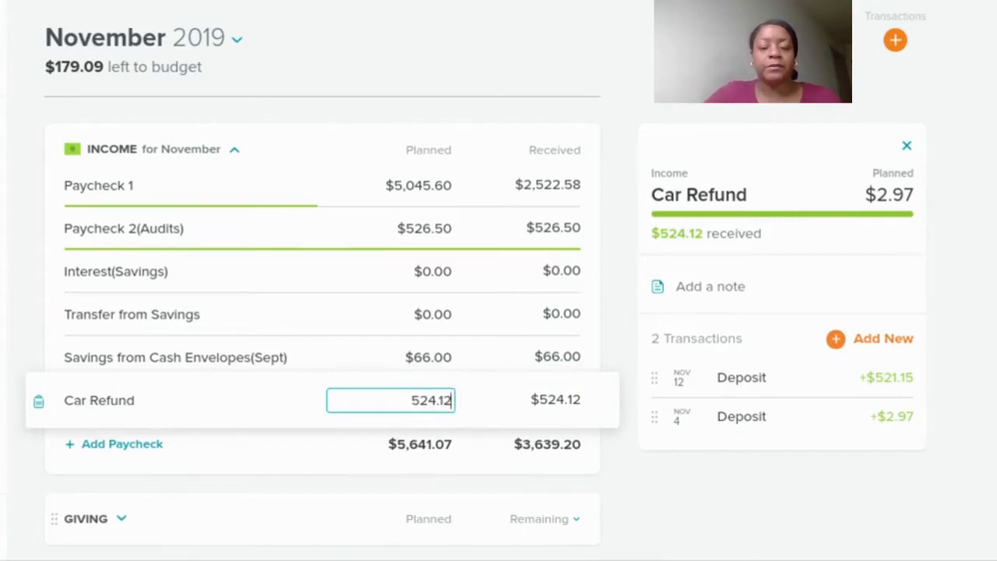
{"action": "key", "text": "Tab"}
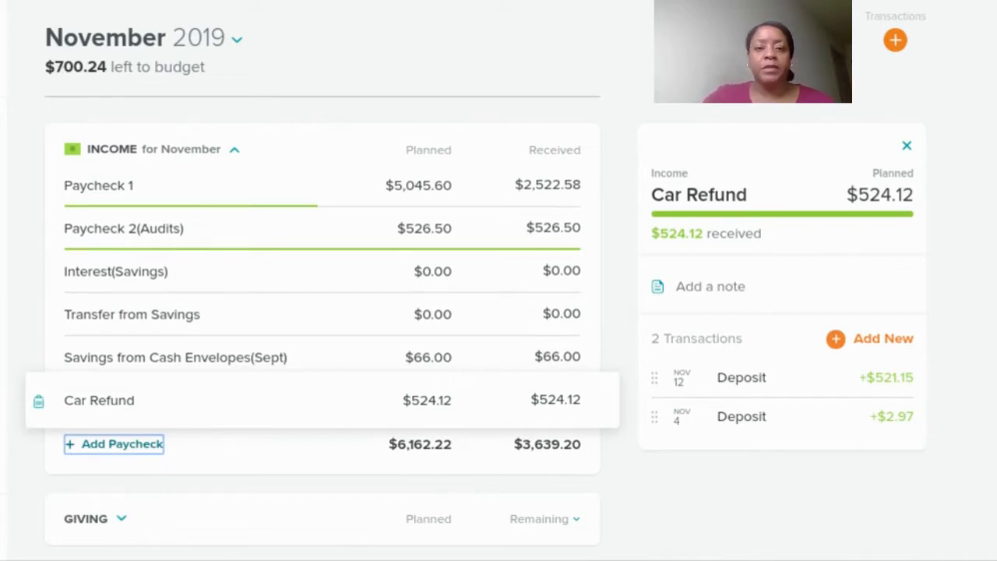
{"action": "scroll", "coordinate": [405, 381], "scroll_direction": "down", "scroll_amount": 1}
{"action": "scroll", "coordinate": [404, 381], "scroll_direction": "down", "scroll_amount": 8}
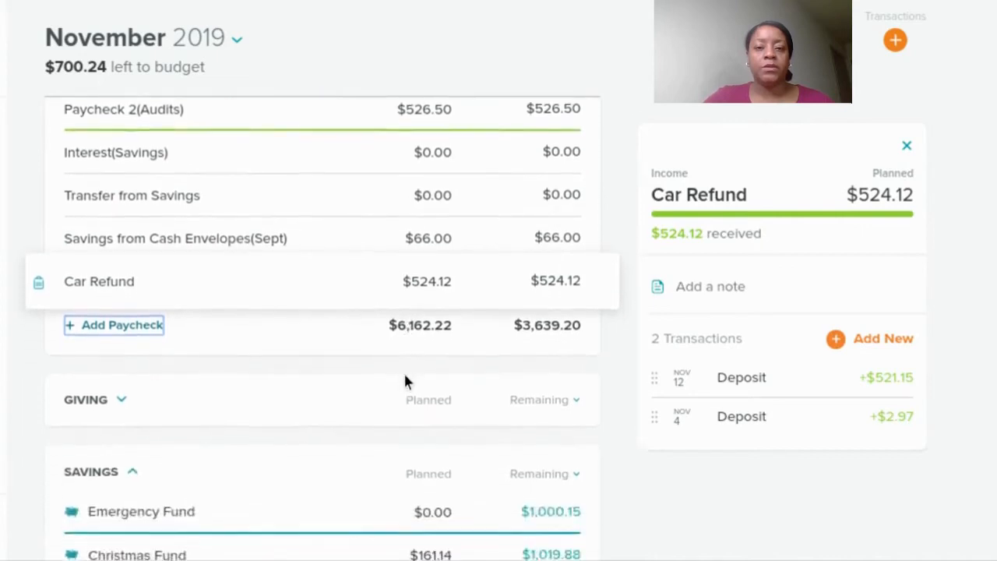
{"action": "scroll", "coordinate": [405, 381], "scroll_direction": "down", "scroll_amount": 9}
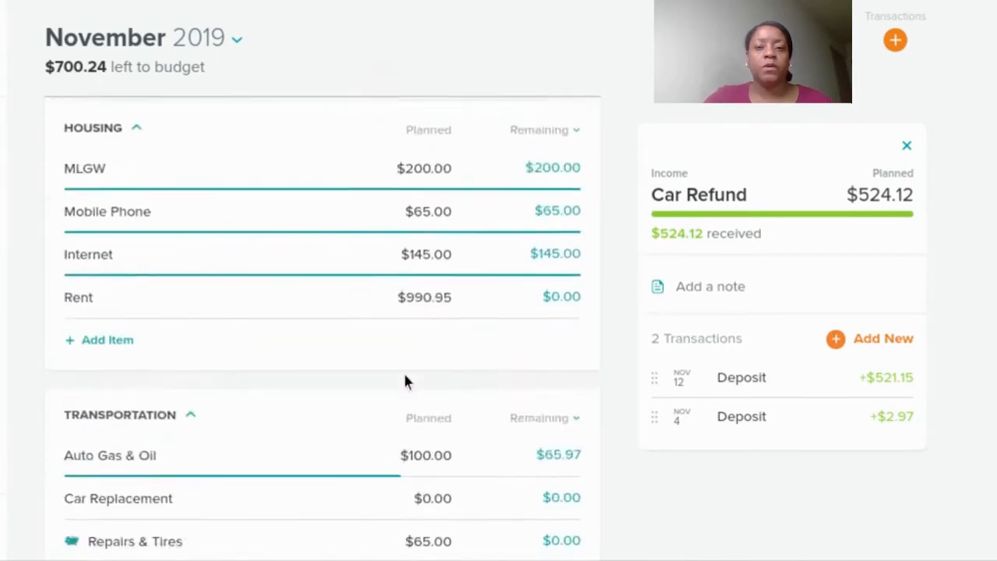
{"action": "scroll", "coordinate": [400, 381], "scroll_direction": "down", "scroll_amount": 7}
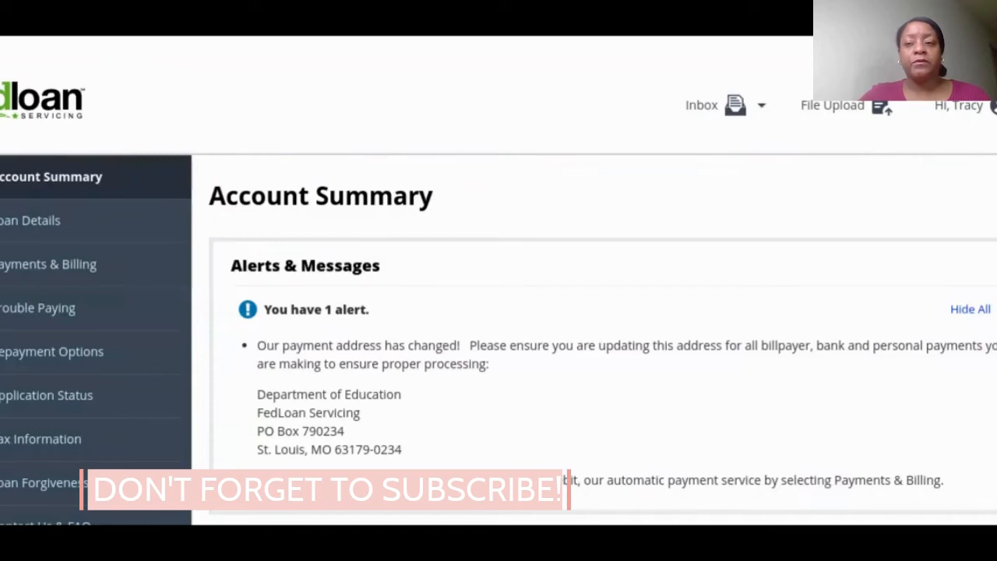
- Hide the alert details in the FedLoan Servicing account summary and examine the Payments & Billing and Loan Details overviews
{"action": "left_click", "coordinate": [984, 316]}
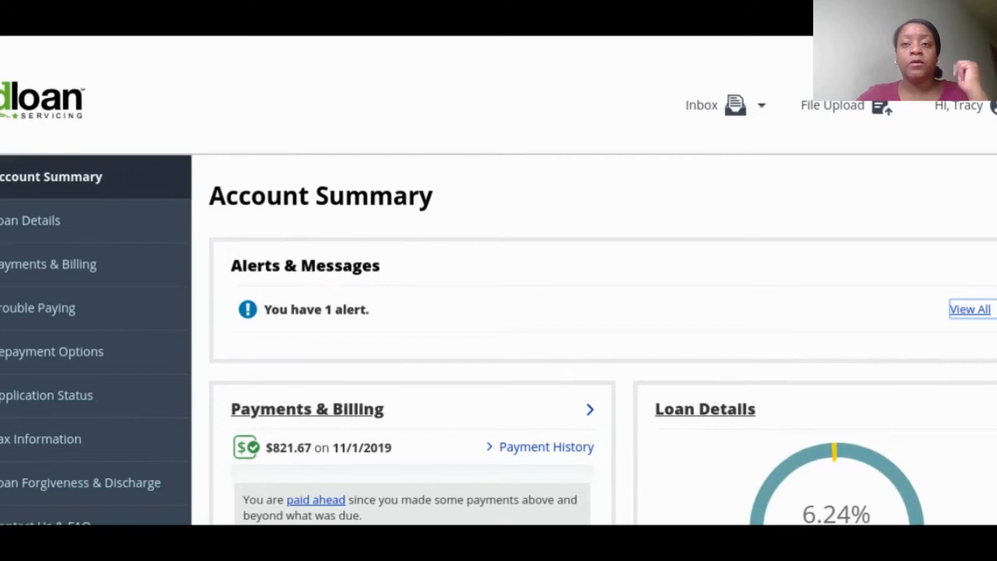
{"action": "left_click", "coordinate": [758, 107]}
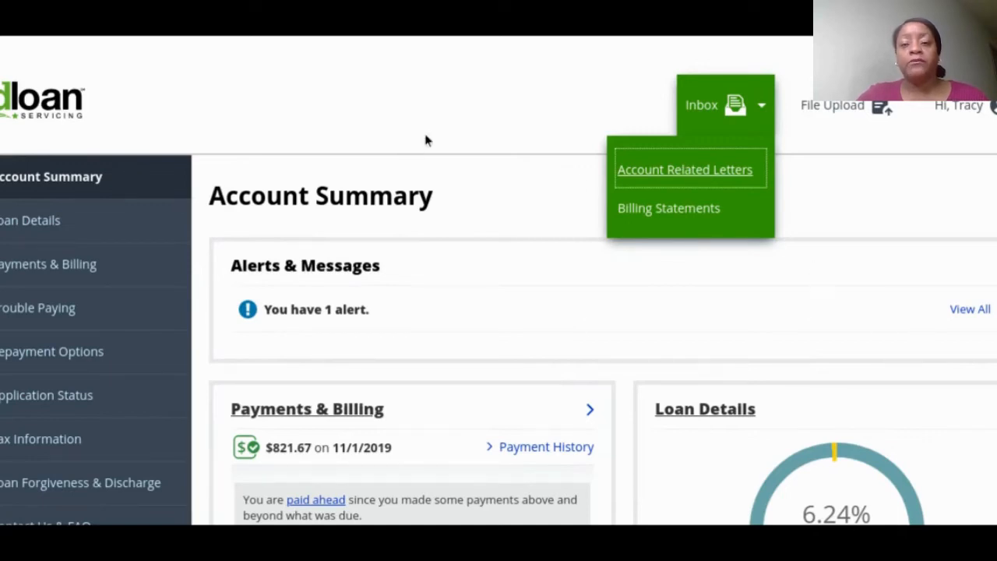
{"action": "scroll", "coordinate": [473, 166], "scroll_direction": "down", "scroll_amount": 3}
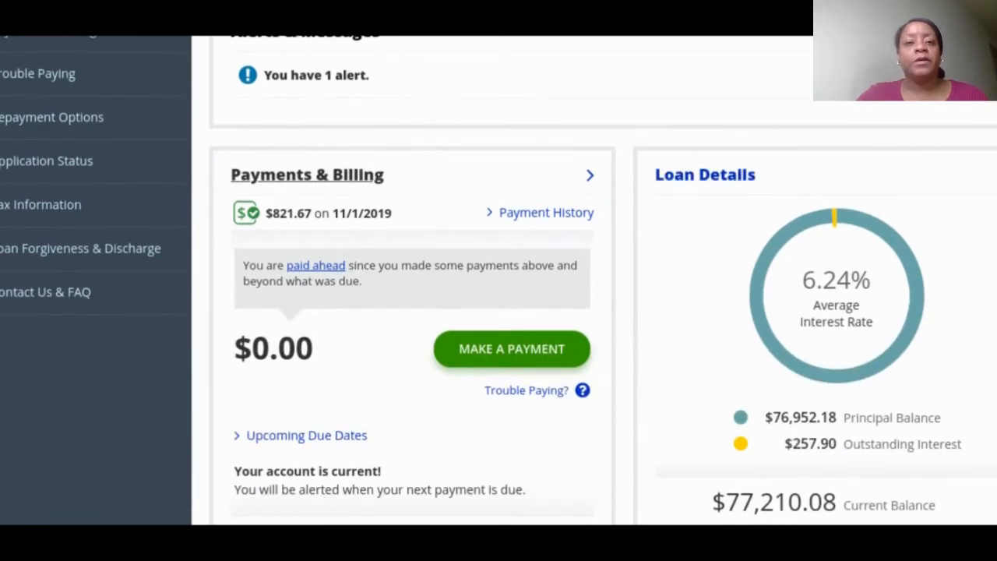
{"action": "scroll", "coordinate": [935, 181], "scroll_direction": "down", "scroll_amount": 1}
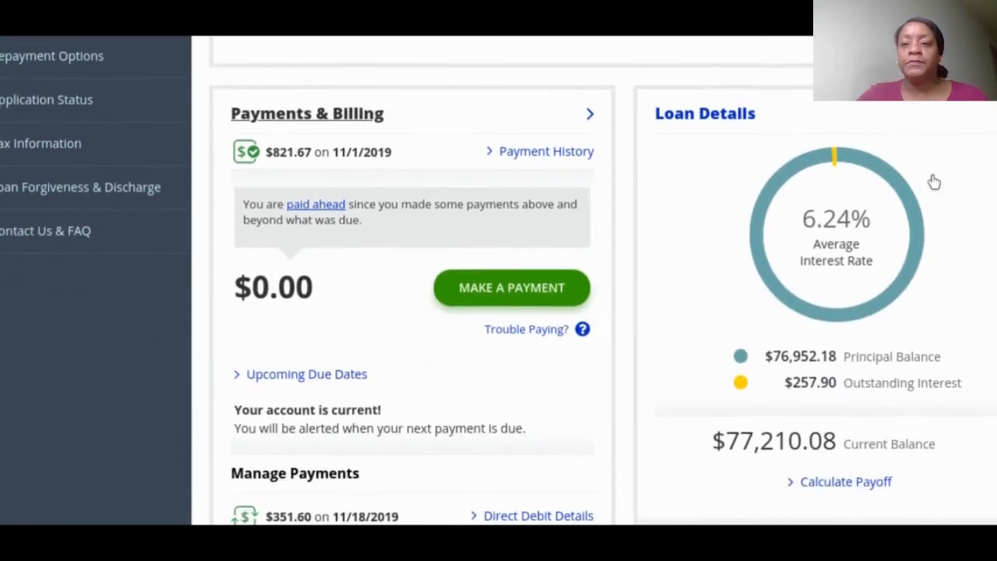
{"action": "scroll", "coordinate": [934, 181], "scroll_direction": "down", "scroll_amount": 1}
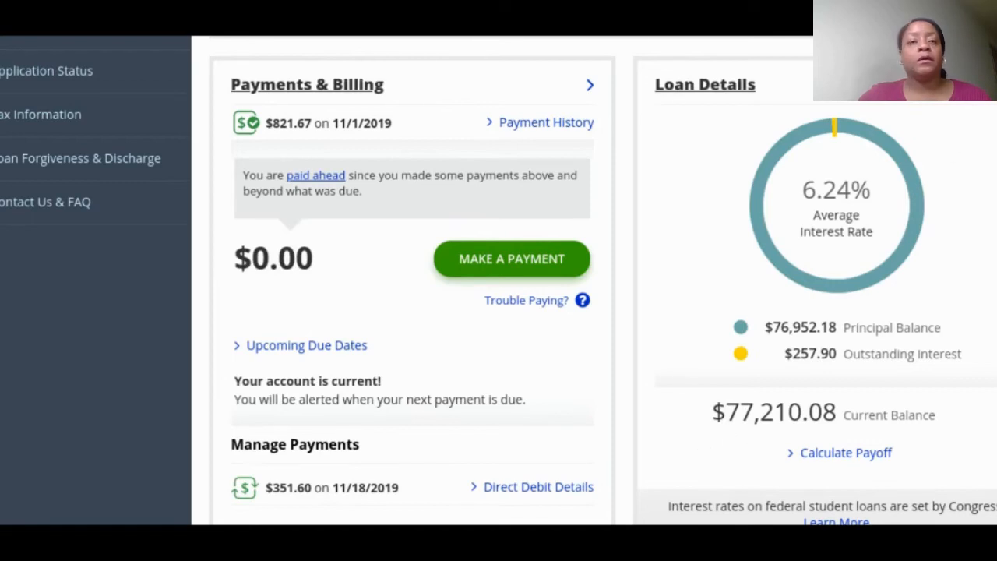
- Open the full loan details and examine the type, status and principal balance of every listed student loan
{"action": "left_click", "coordinate": [705, 85]}
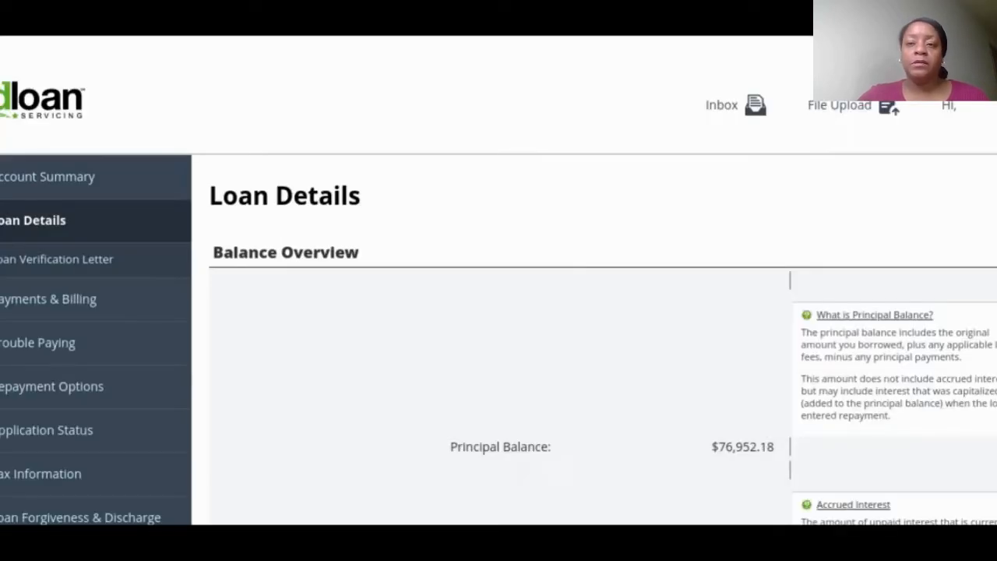
{"action": "scroll", "coordinate": [736, 276], "scroll_direction": "down", "scroll_amount": 1}
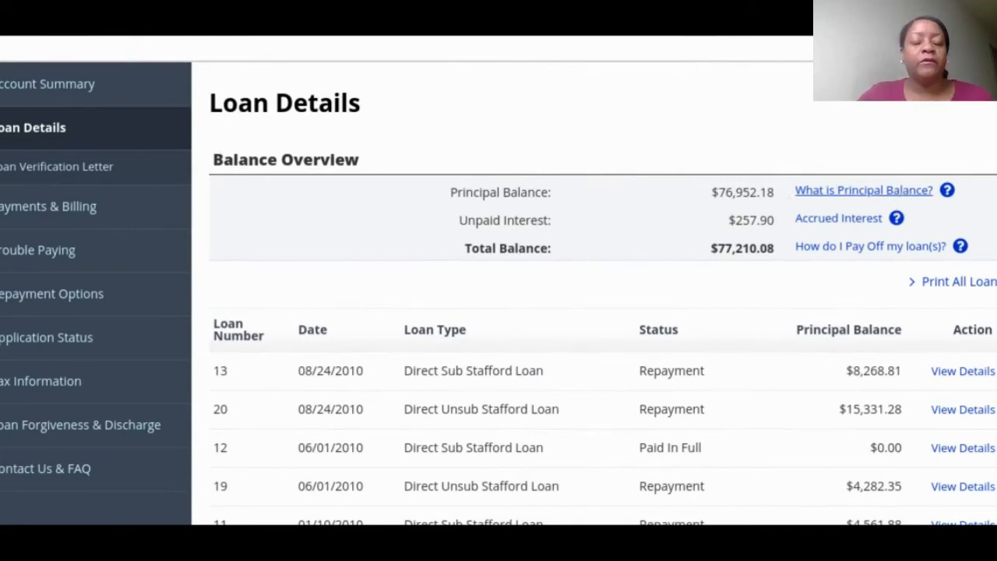
{"action": "scroll", "coordinate": [757, 369], "scroll_direction": "down", "scroll_amount": 2}
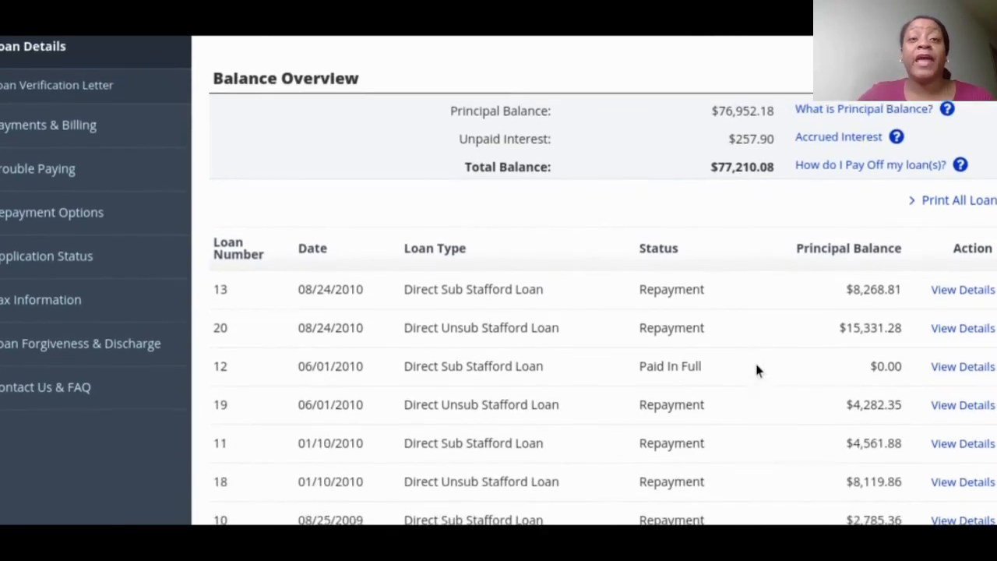
{"action": "scroll", "coordinate": [757, 371], "scroll_direction": "down", "scroll_amount": 3}
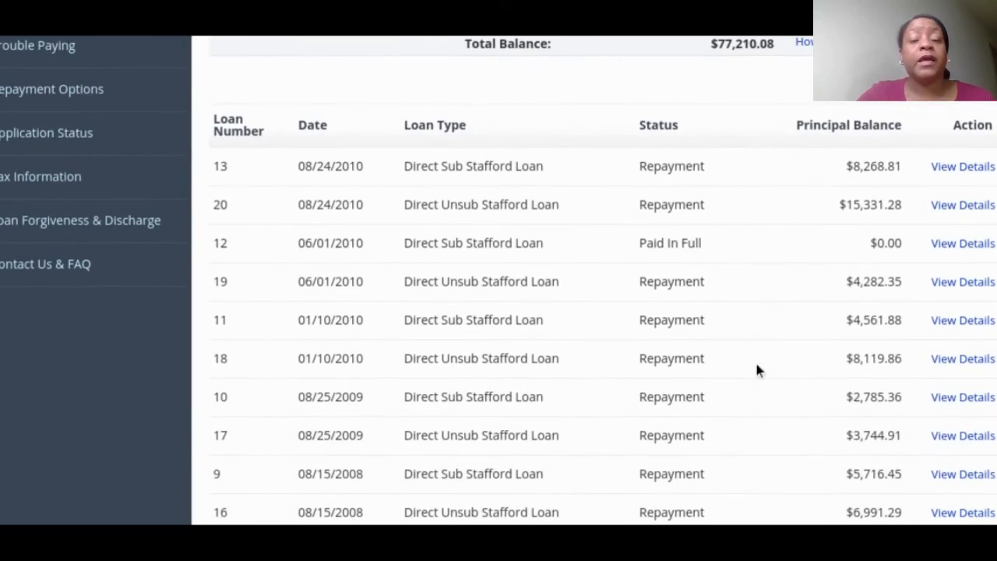
{"action": "scroll", "coordinate": [757, 366], "scroll_direction": "down", "scroll_amount": 2}
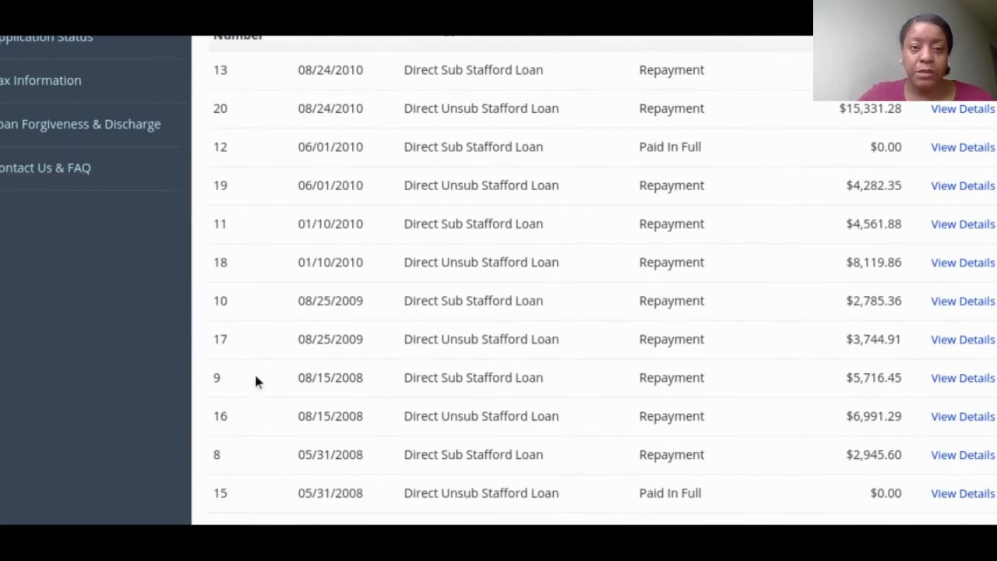
{"action": "scroll", "coordinate": [255, 378], "scroll_direction": "down", "scroll_amount": 5}
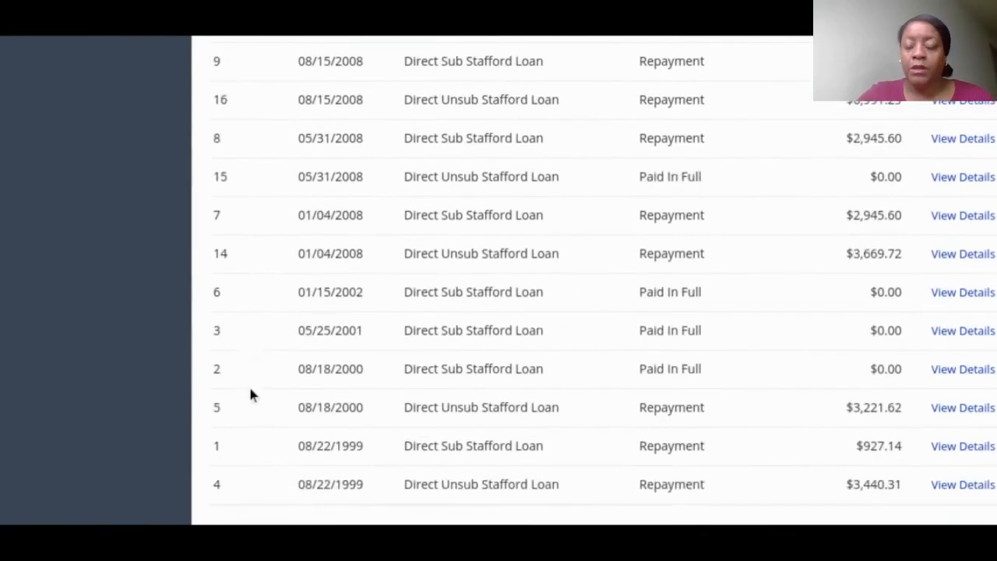
{"action": "scroll", "coordinate": [250, 395], "scroll_direction": "down", "scroll_amount": 1}
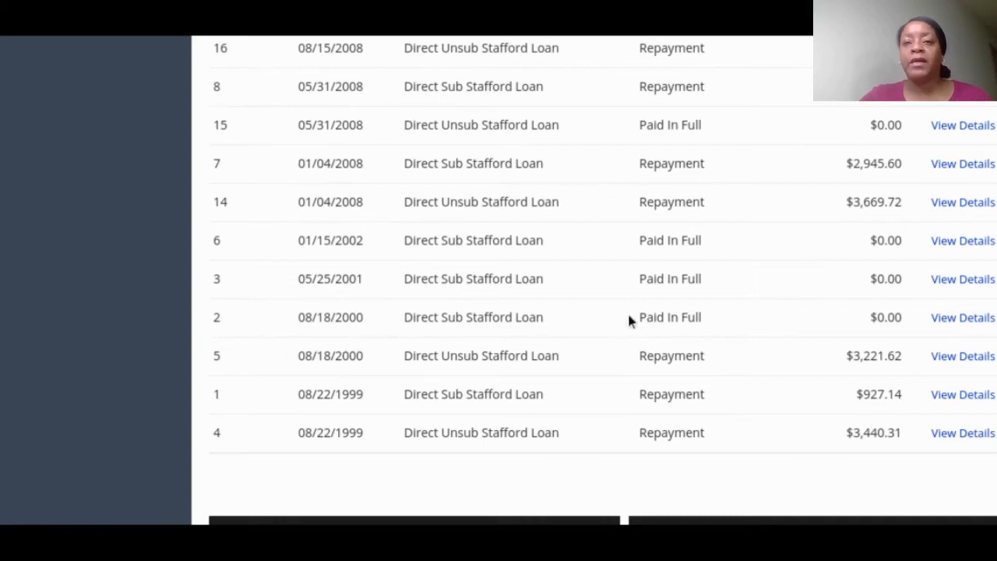
- Examine the details and last payment of the paid-in-full Direct Sub Stafford Loan dated 08/18/2000, and collapse them again
{"action": "left_click", "coordinate": [950, 321]}
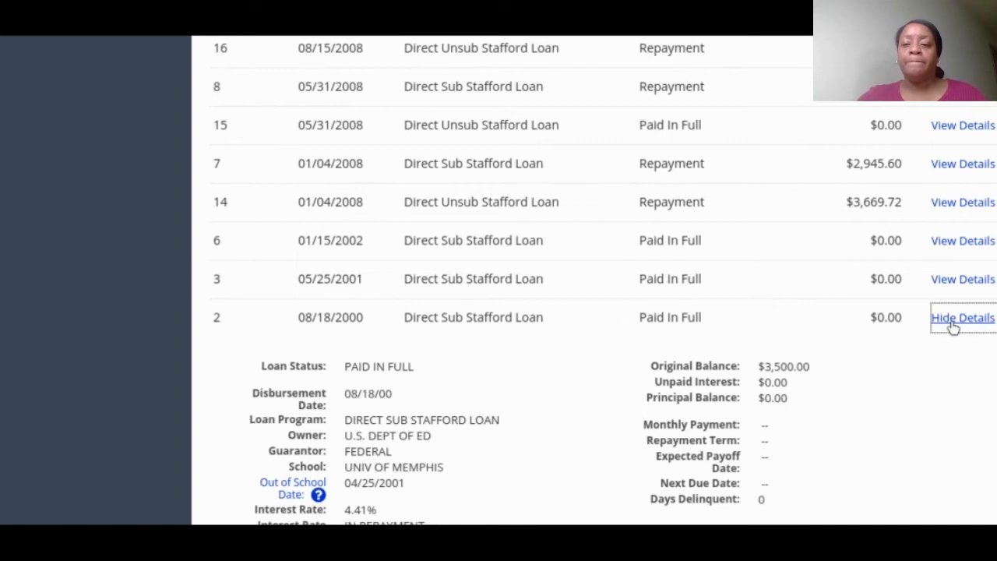
{"action": "scroll", "coordinate": [891, 386], "scroll_direction": "down", "scroll_amount": 4}
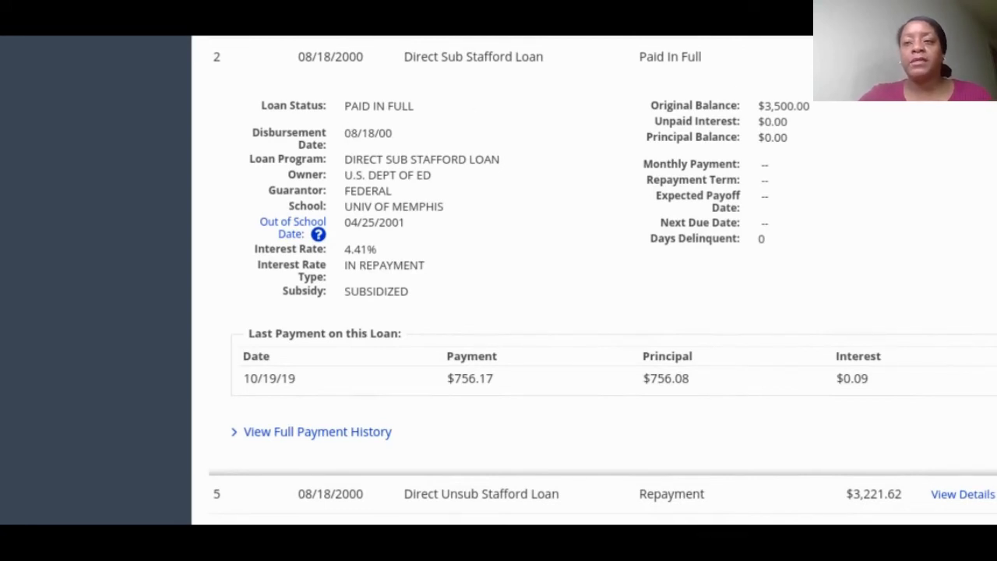
{"action": "left_click", "coordinate": [963, 57]}
- Open the details of the 08/25/2009 Direct Sub Stafford Loan and examine its balance, interest rate, monthly payment and last payment
{"action": "scroll", "coordinate": [542, 228], "scroll_direction": "up", "scroll_amount": 1}
{"action": "scroll", "coordinate": [543, 234], "scroll_direction": "up", "scroll_amount": 2}
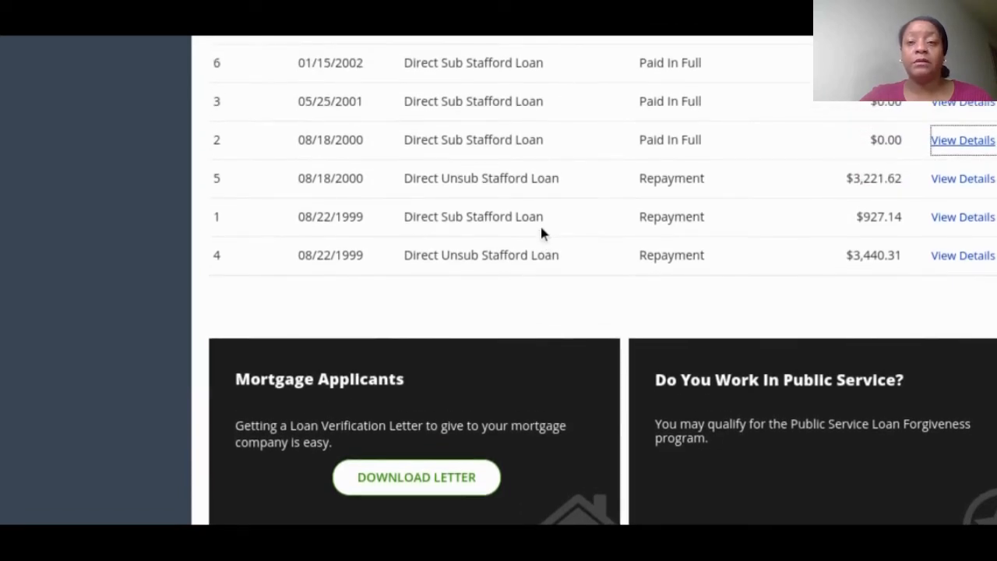
{"action": "scroll", "coordinate": [541, 227], "scroll_direction": "up", "scroll_amount": 2}
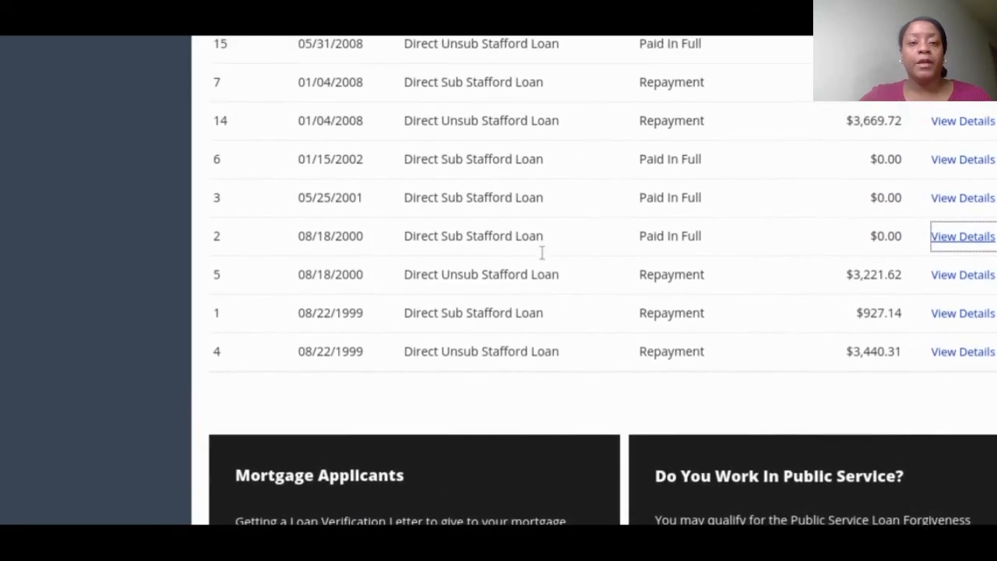
{"action": "scroll", "coordinate": [543, 259], "scroll_direction": "up", "scroll_amount": 1}
{"action": "scroll", "coordinate": [544, 260], "scroll_direction": "up", "scroll_amount": 4}
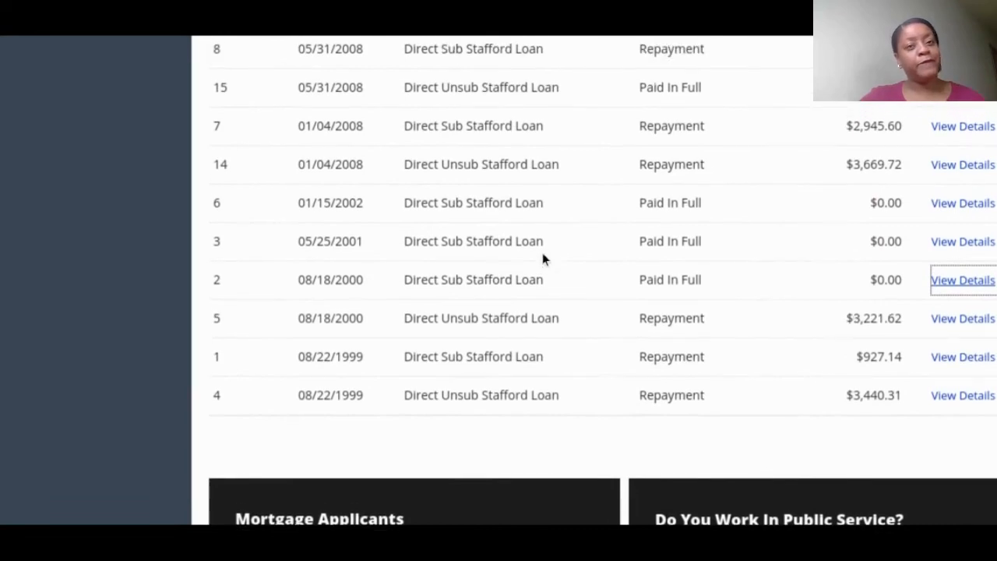
{"action": "scroll", "coordinate": [543, 259], "scroll_direction": "up", "scroll_amount": 2}
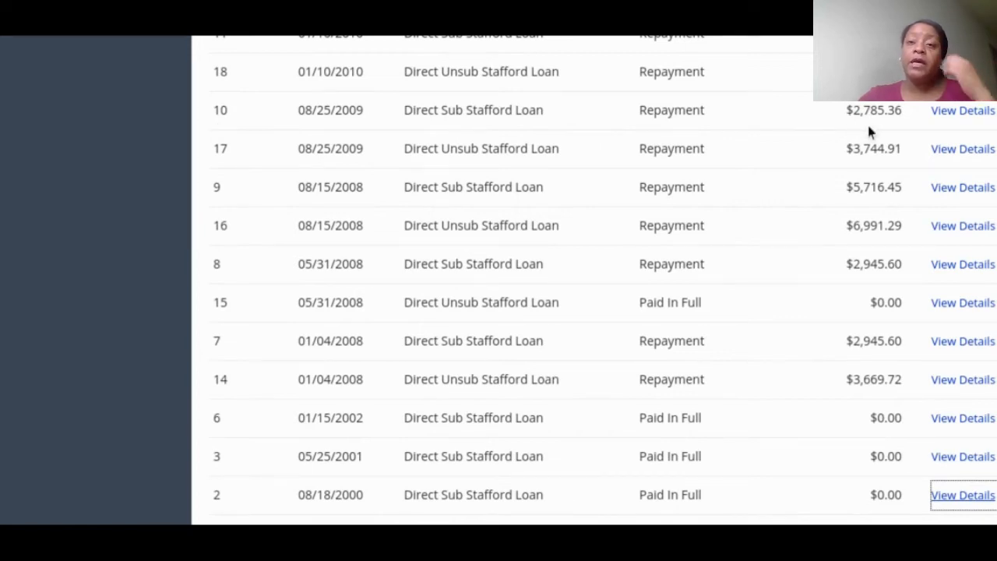
{"action": "left_click", "coordinate": [971, 114]}
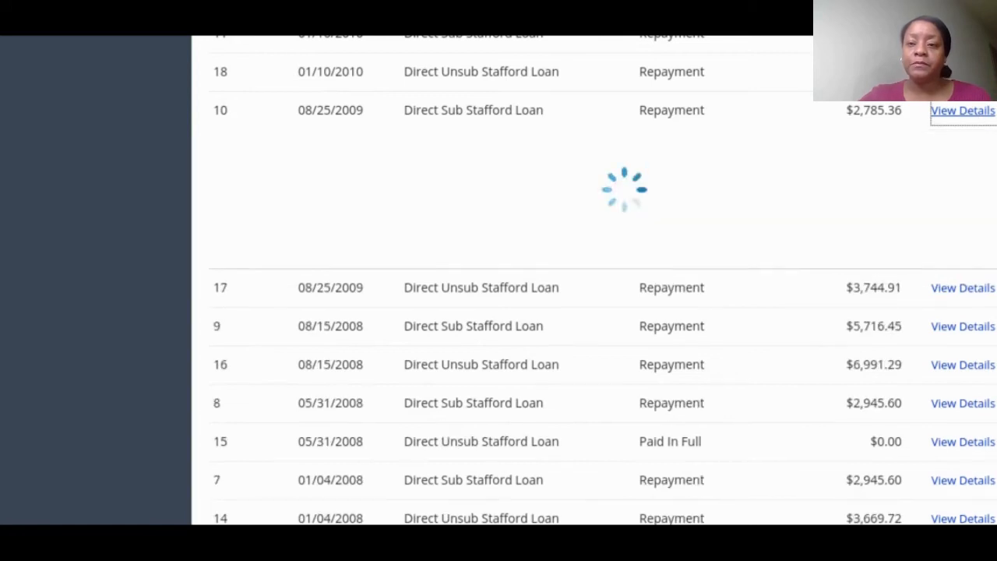
{"action": "scroll", "coordinate": [763, 289], "scroll_direction": "down", "scroll_amount": 3}
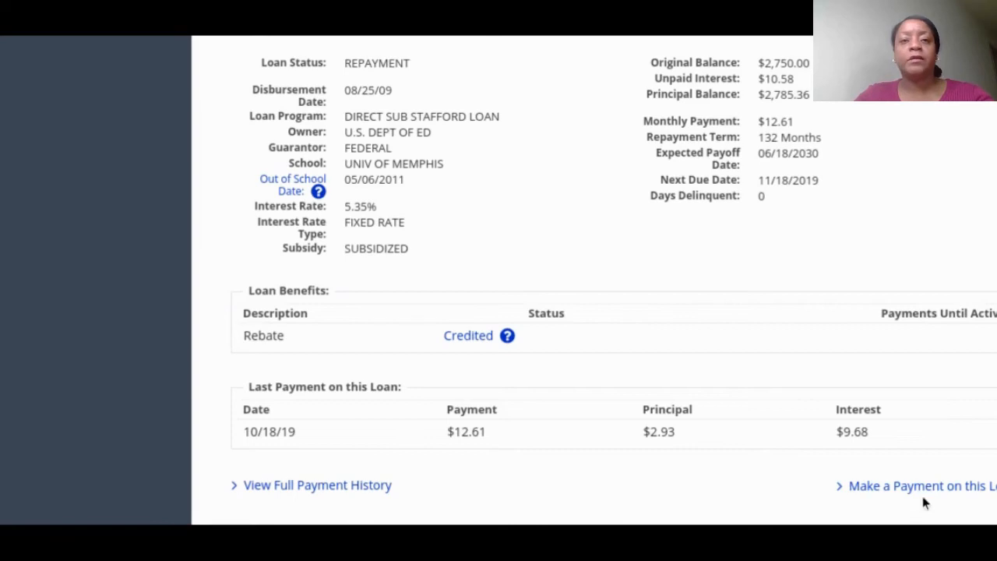
{"action": "scroll", "coordinate": [624, 404], "scroll_direction": "up", "scroll_amount": 10}
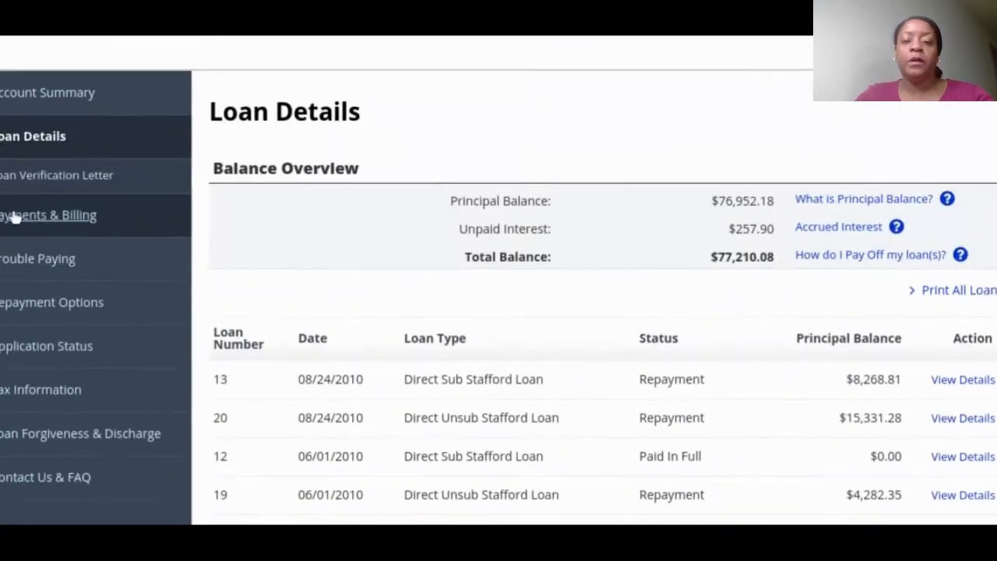
{"action": "scroll", "coordinate": [487, 397], "scroll_direction": "down", "scroll_amount": 9}
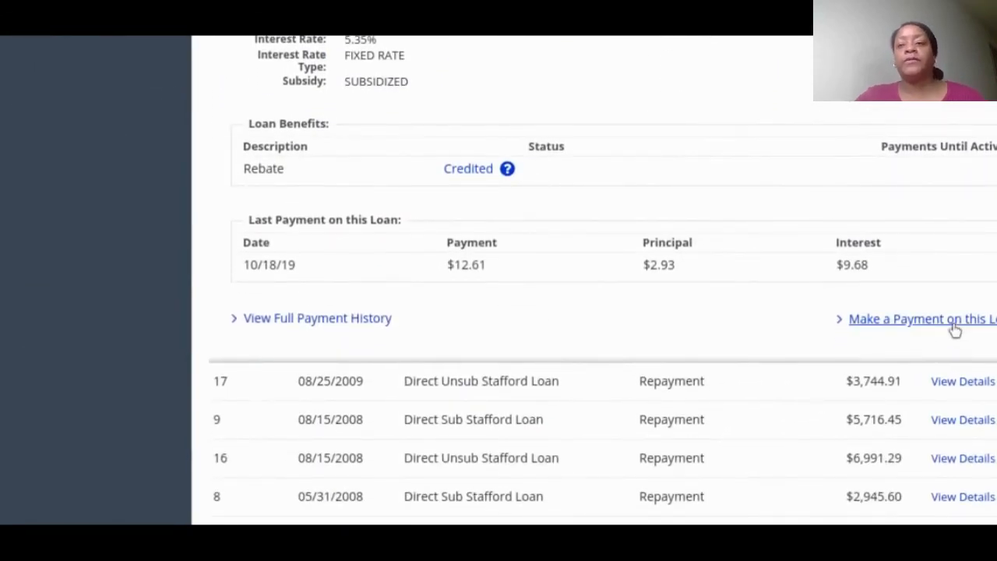
- Start a one-time payment on the 08/25/2009 Direct Sub Stafford Loan and review the payment overview and instructions
{"action": "left_click", "coordinate": [954, 327]}
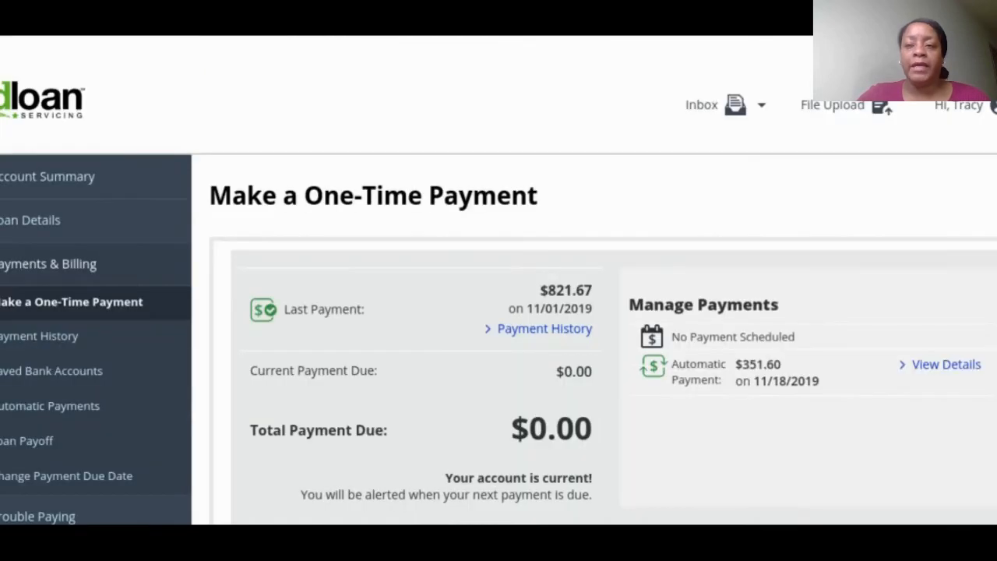
{"action": "scroll", "coordinate": [953, 329], "scroll_direction": "down", "scroll_amount": 2}
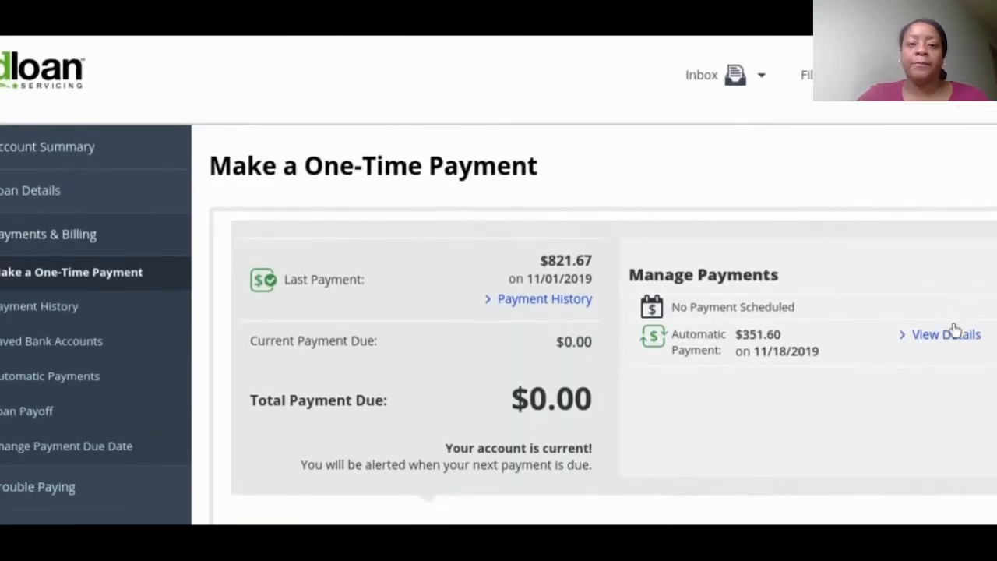
{"action": "scroll", "coordinate": [955, 331], "scroll_direction": "down", "scroll_amount": 5}
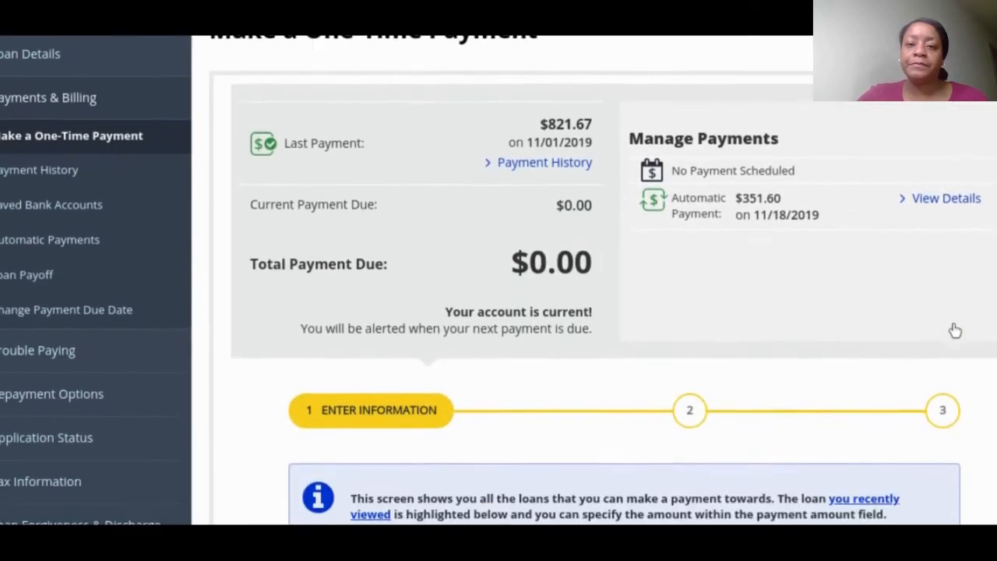
{"action": "scroll", "coordinate": [955, 331], "scroll_direction": "down", "scroll_amount": 4}
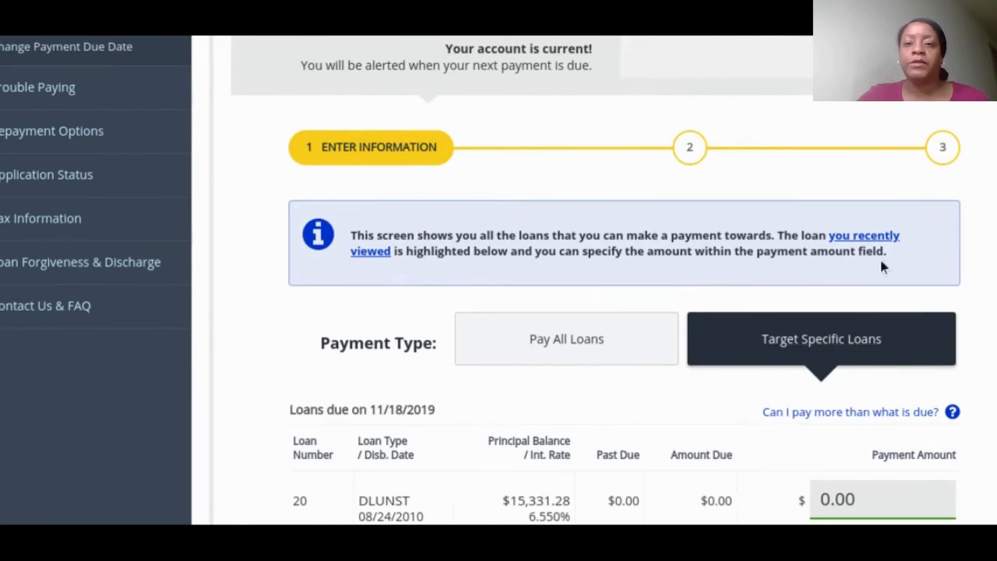
{"action": "scroll", "coordinate": [766, 309], "scroll_direction": "up", "scroll_amount": 3}
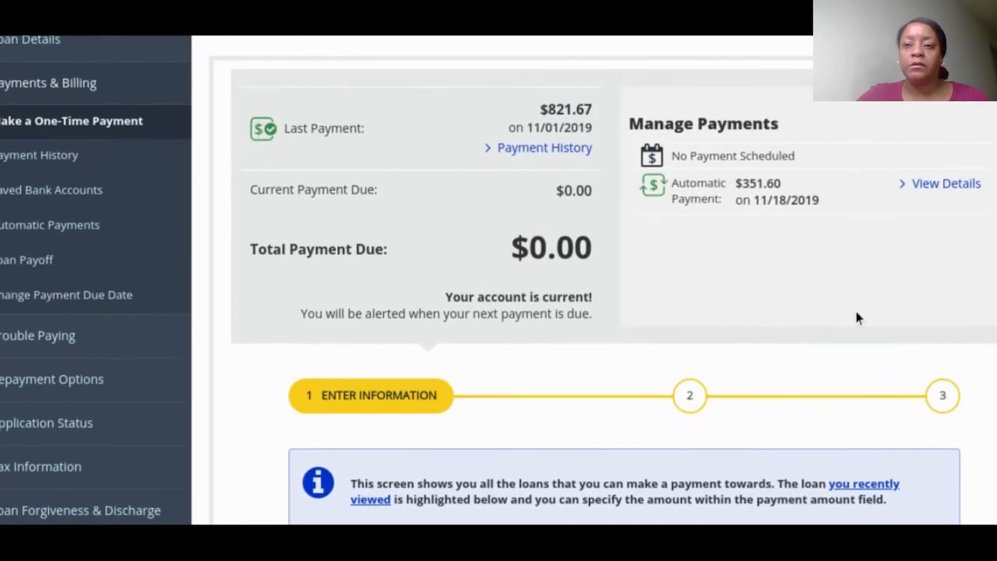
{"action": "scroll", "coordinate": [857, 318], "scroll_direction": "up", "scroll_amount": 1}
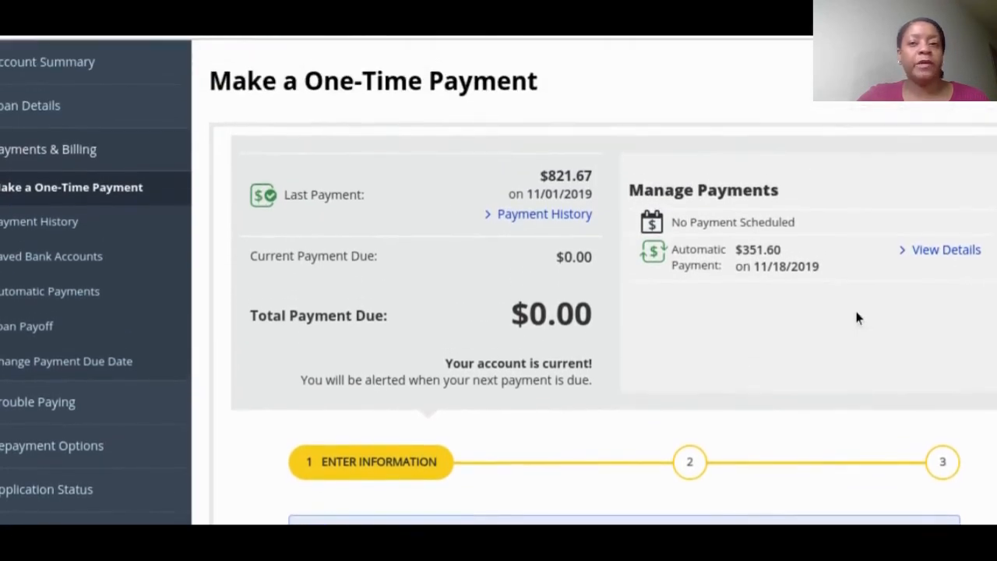
{"action": "scroll", "coordinate": [857, 318], "scroll_direction": "down", "scroll_amount": 1}
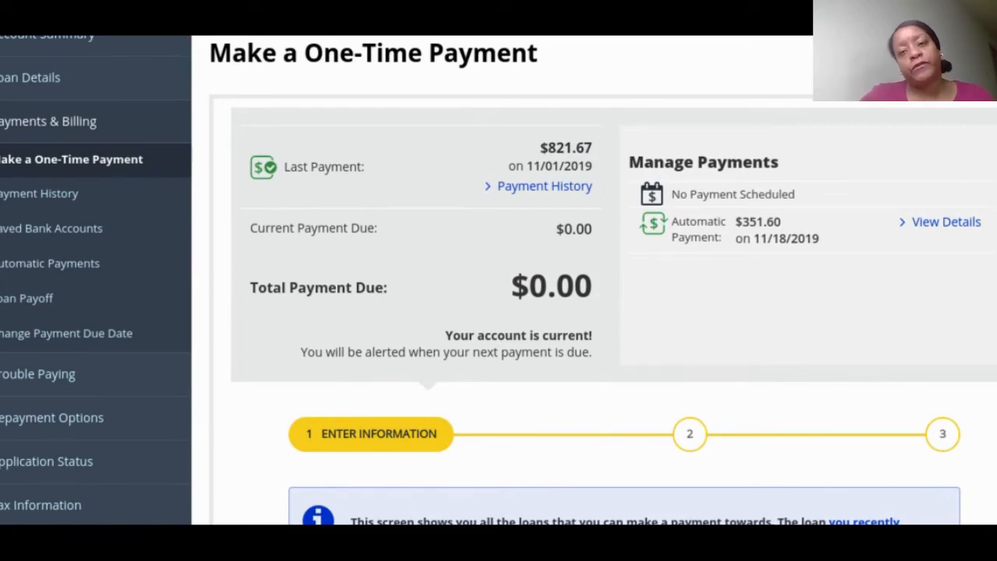
- Set the payment amount for loan 10, the highlighted DLSTFD loan dated 08/25/2009, to 521.15
{"action": "scroll", "coordinate": [935, 327], "scroll_direction": "down", "scroll_amount": 3}
{"action": "scroll", "coordinate": [935, 328], "scroll_direction": "down", "scroll_amount": 7}
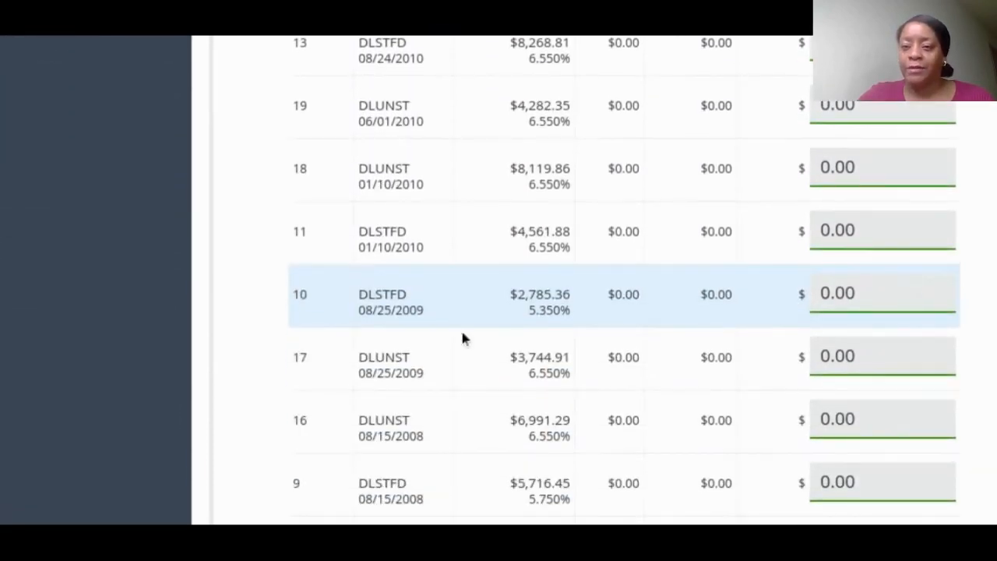
{"action": "left_click", "coordinate": [859, 293]}
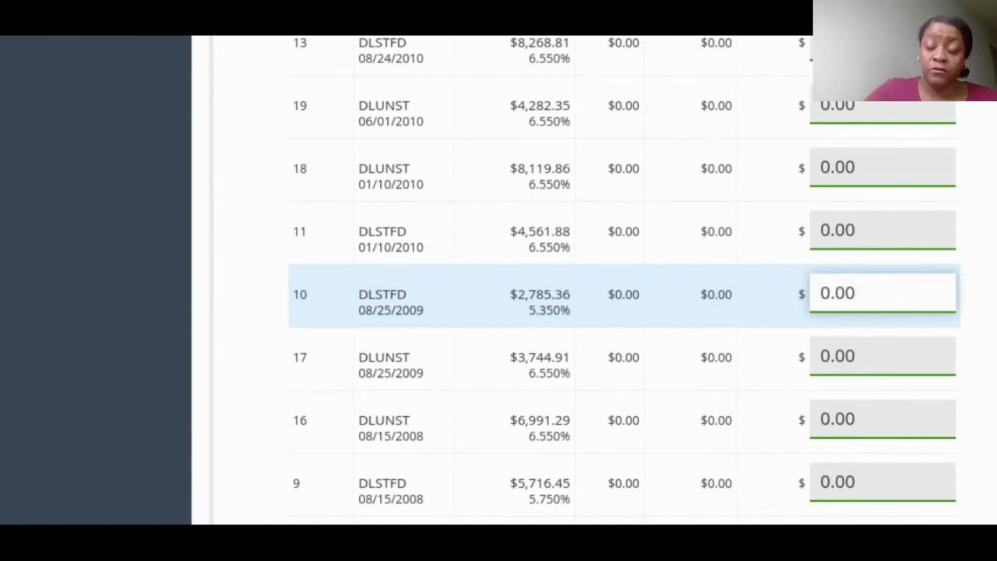
{"action": "key", "text": "BackSpace"}
{"action": "key", "text": "BackSpace"}
{"action": "key", "text": "BackSpace"}
{"action": "key", "text": "BackSpace"}
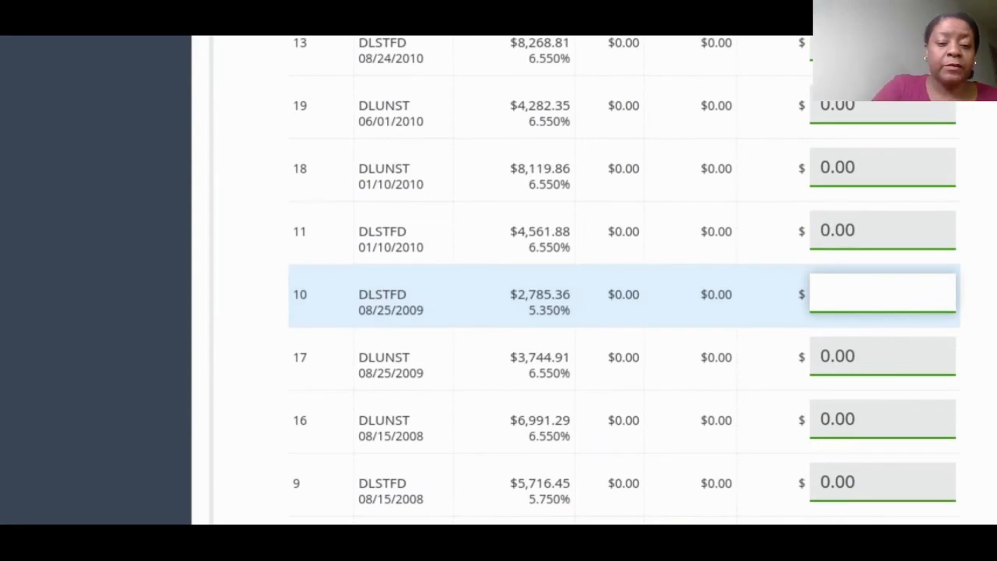
{"action": "type", "text": "521"}
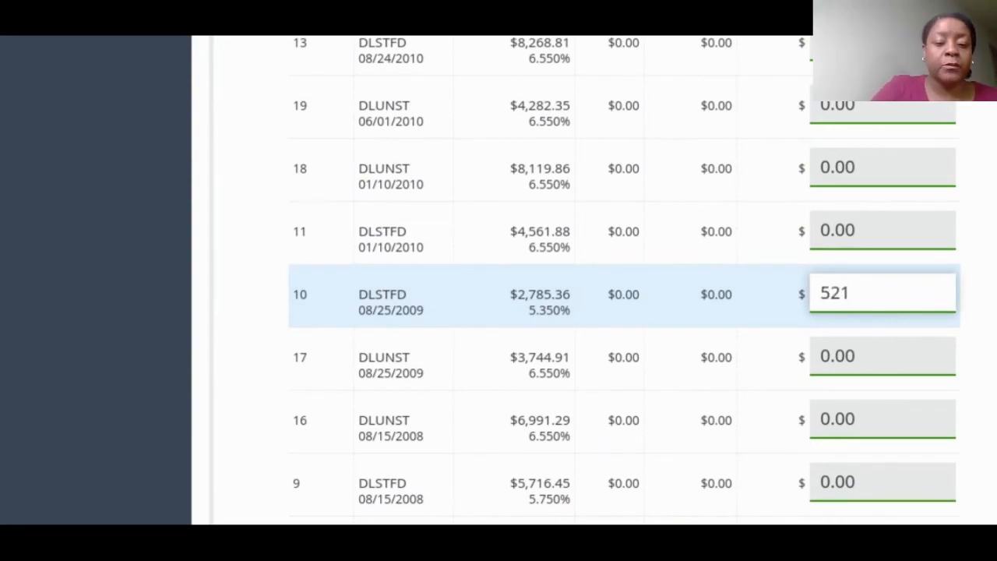
{"action": "type", "text": ".15"}
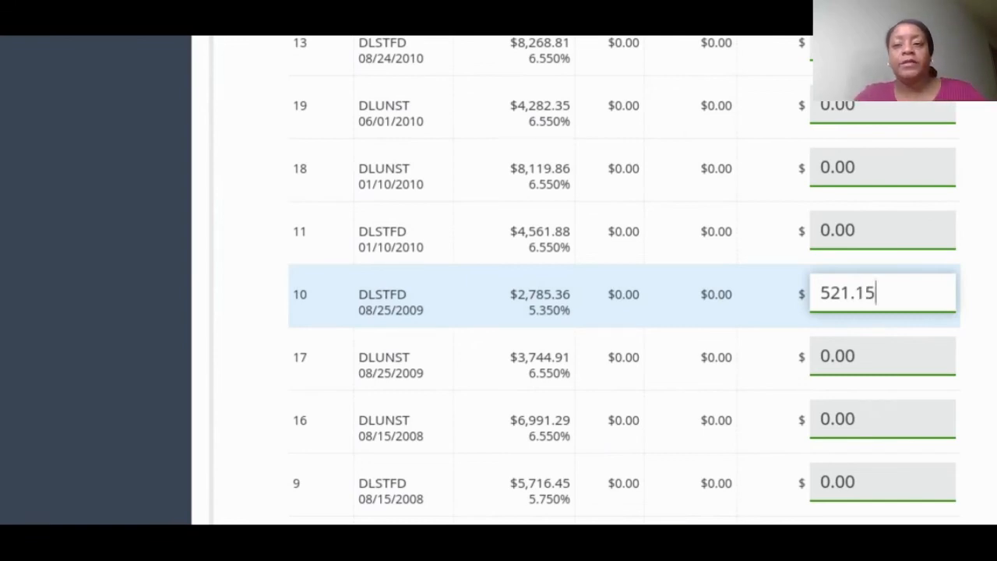
{"action": "left_click", "coordinate": [904, 341]}
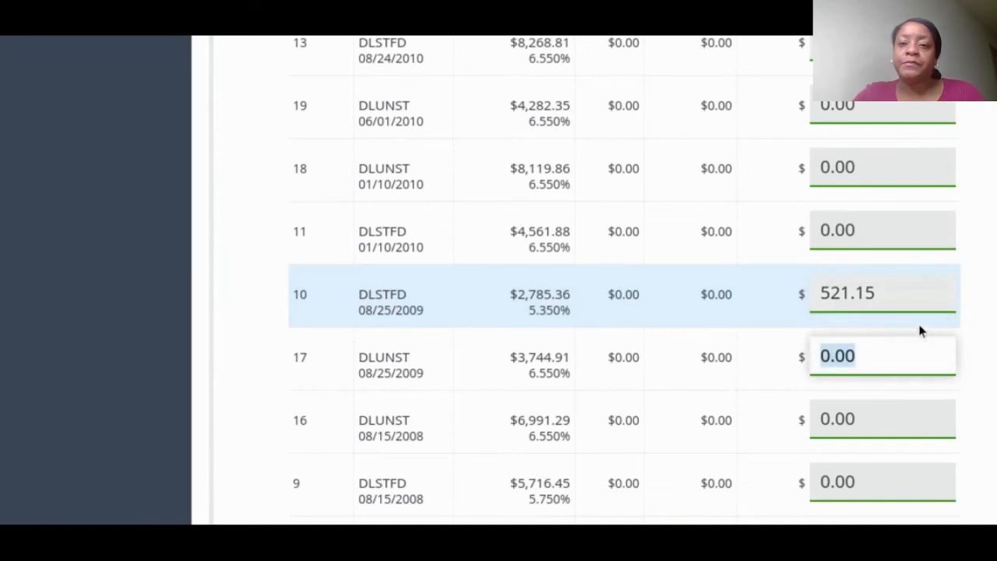
- Set the payment date to 11/13/2019, choose the saved checking account to pay from, and submit the payment
{"action": "scroll", "coordinate": [912, 296], "scroll_direction": "down", "scroll_amount": 2}
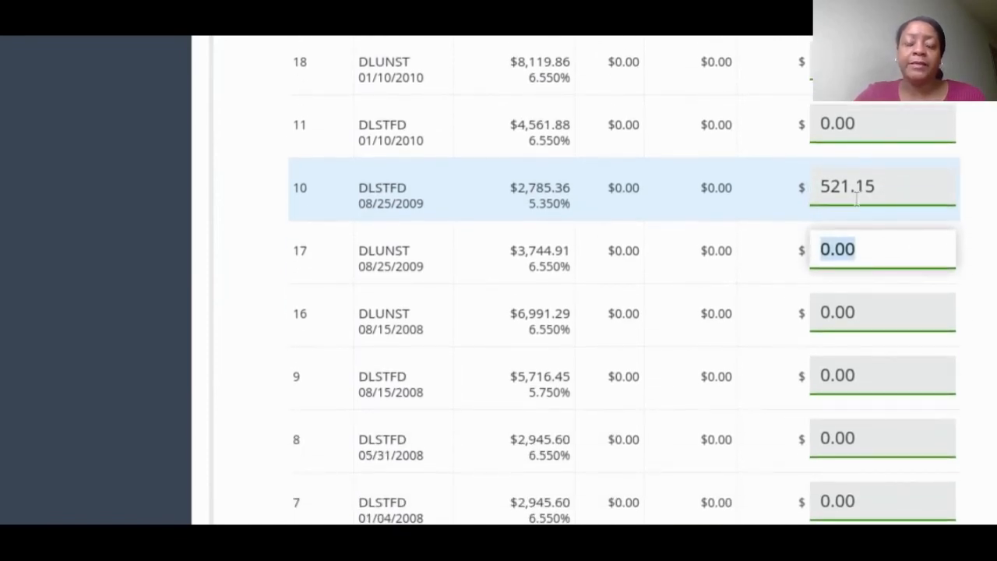
{"action": "scroll", "coordinate": [632, 303], "scroll_direction": "down", "scroll_amount": 4}
{"action": "scroll", "coordinate": [632, 303], "scroll_direction": "down", "scroll_amount": 8}
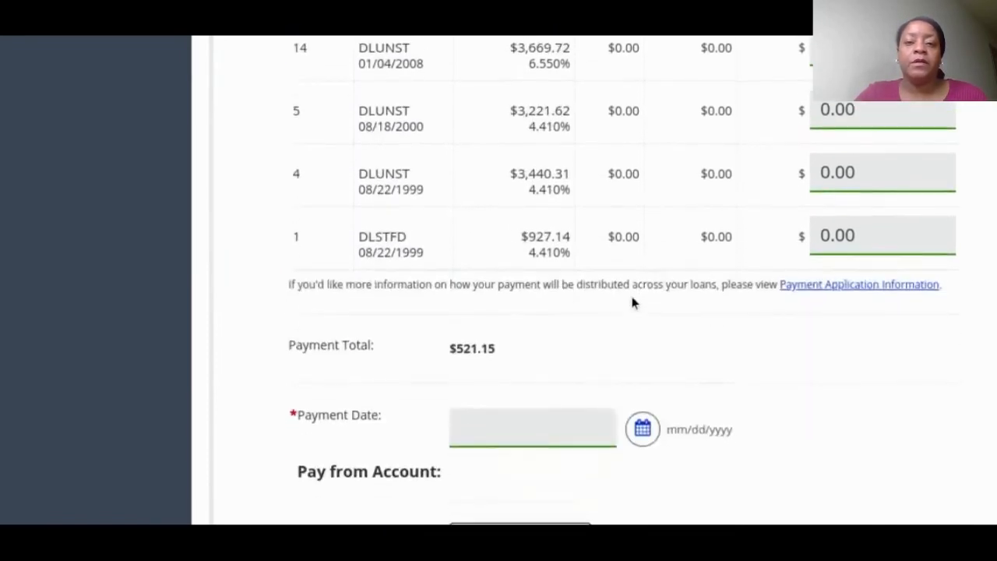
{"action": "left_click", "coordinate": [642, 314]}
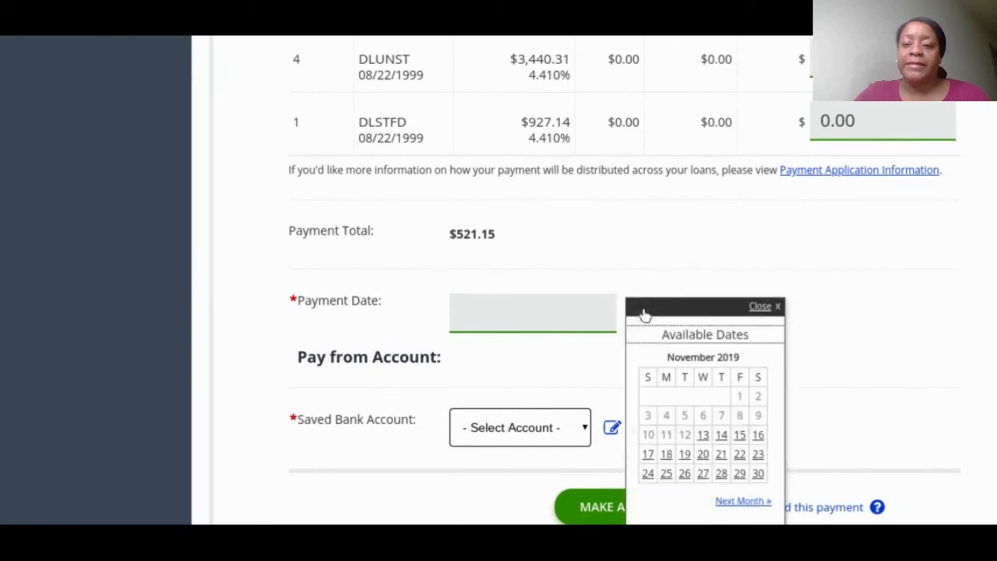
{"action": "left_click", "coordinate": [703, 437]}
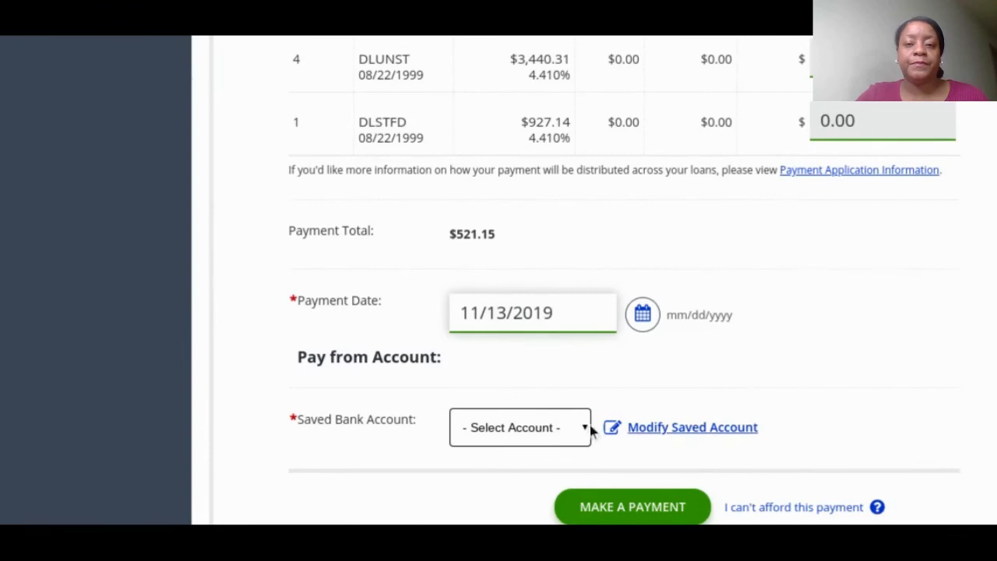
{"action": "left_click", "coordinate": [514, 355]}
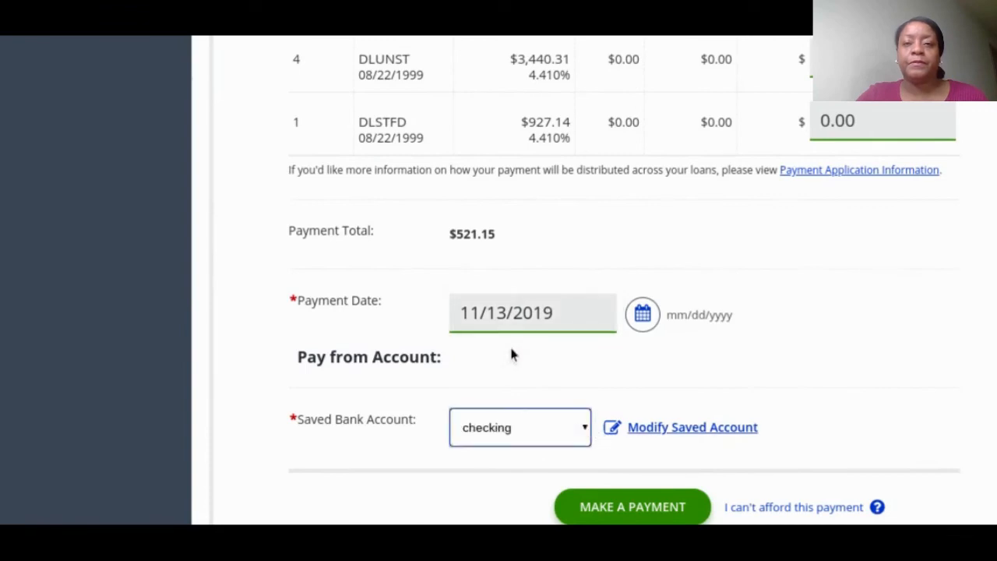
{"action": "left_click", "coordinate": [638, 510]}
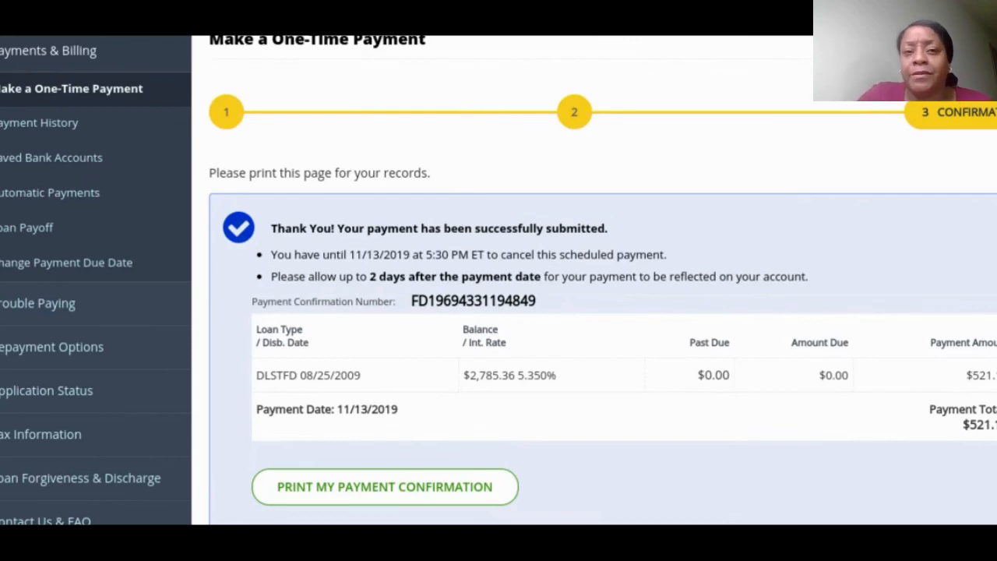
- Show the account related letters in the inbox and open the Loans Paid In Full letter dated 11/09/2019
{"action": "scroll", "coordinate": [382, 356], "scroll_direction": "up", "scroll_amount": 3}
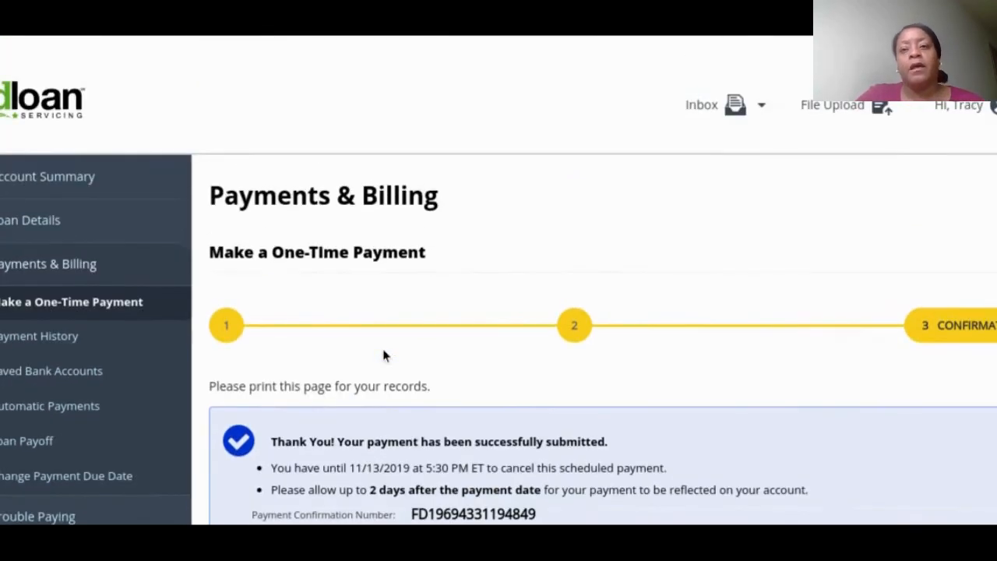
{"action": "left_click", "coordinate": [764, 108]}
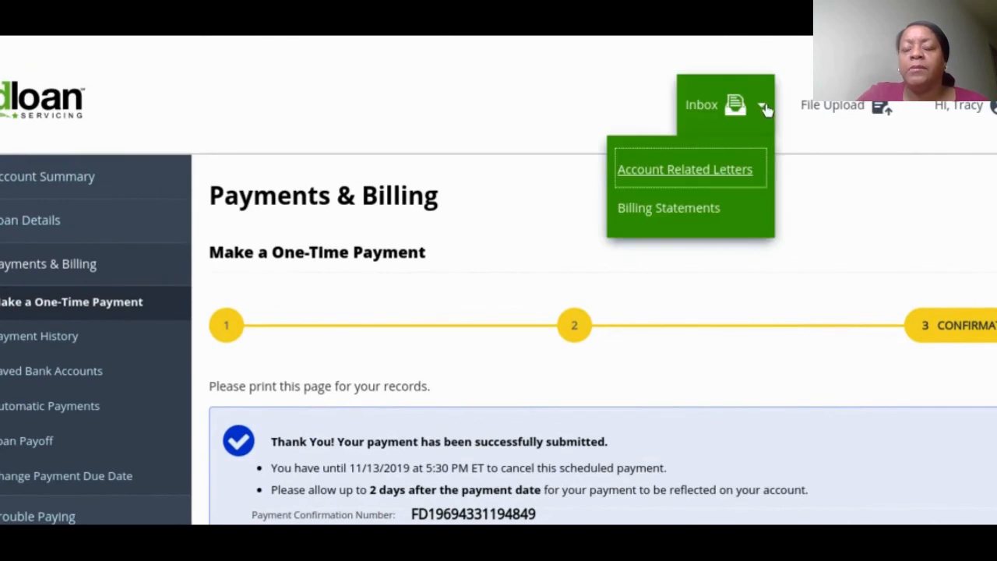
{"action": "left_click", "coordinate": [724, 175]}
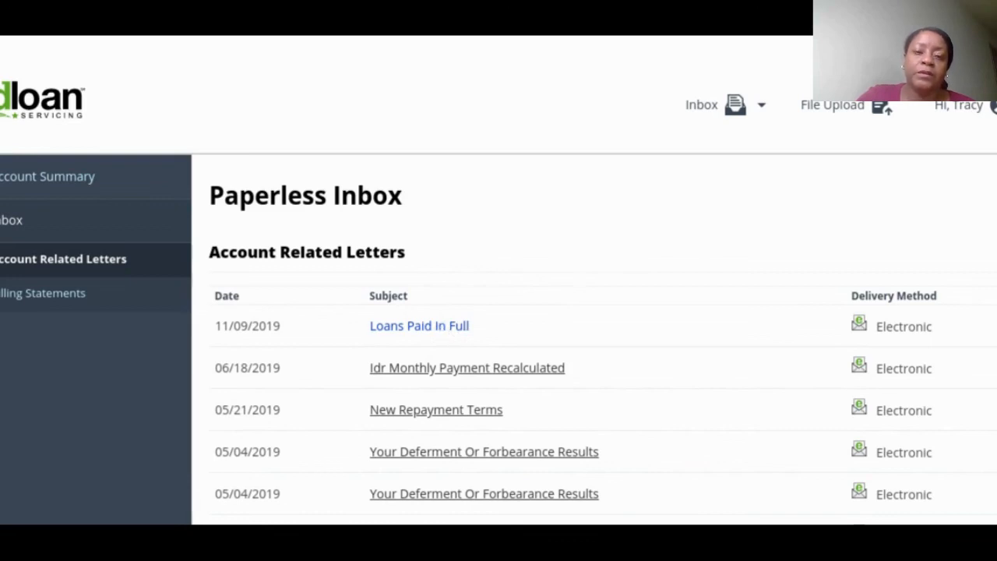
{"action": "left_click", "coordinate": [444, 331]}
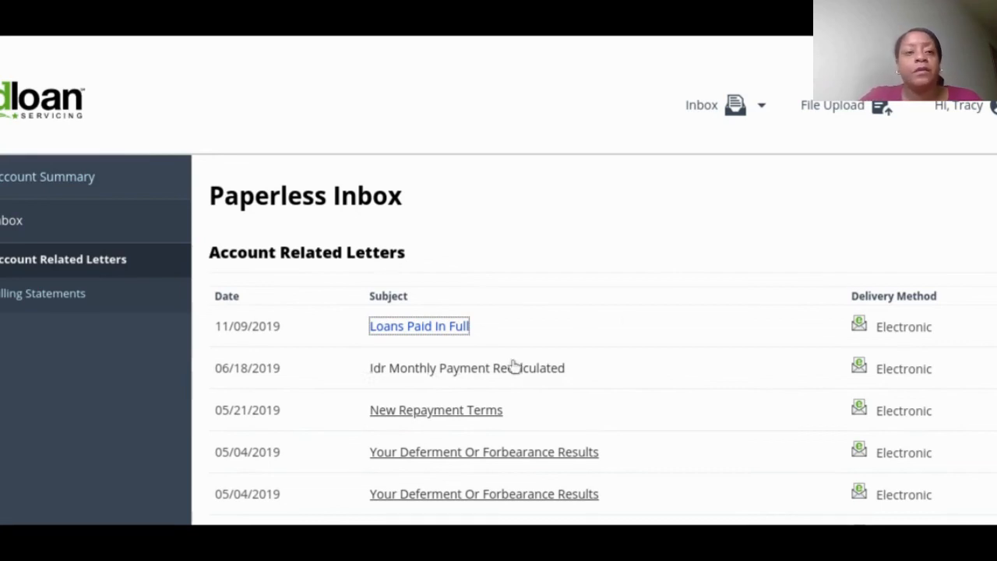
- Return to the account summary and hide all alerts and messages
{"action": "left_click", "coordinate": [62, 180]}
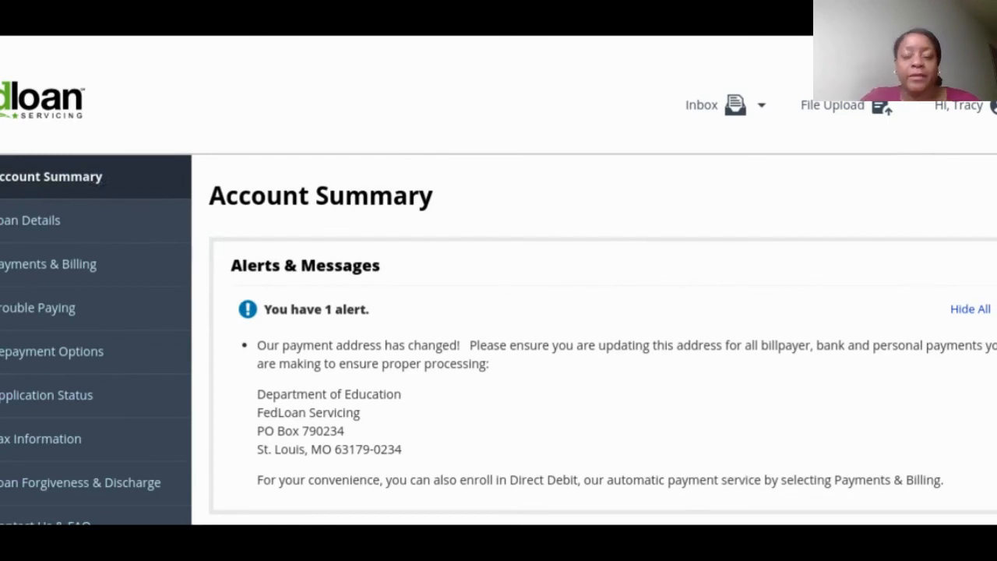
{"action": "left_click", "coordinate": [966, 310]}
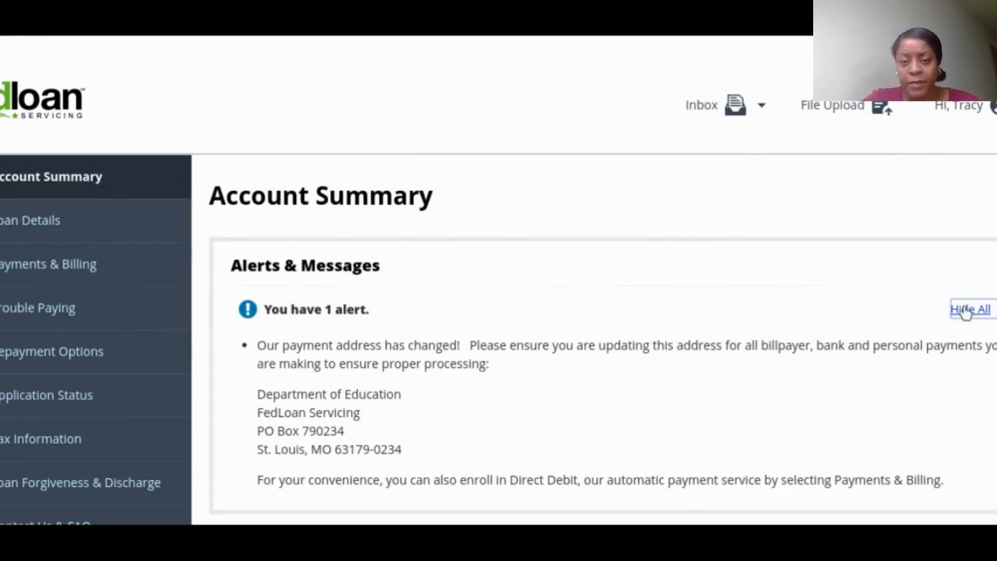